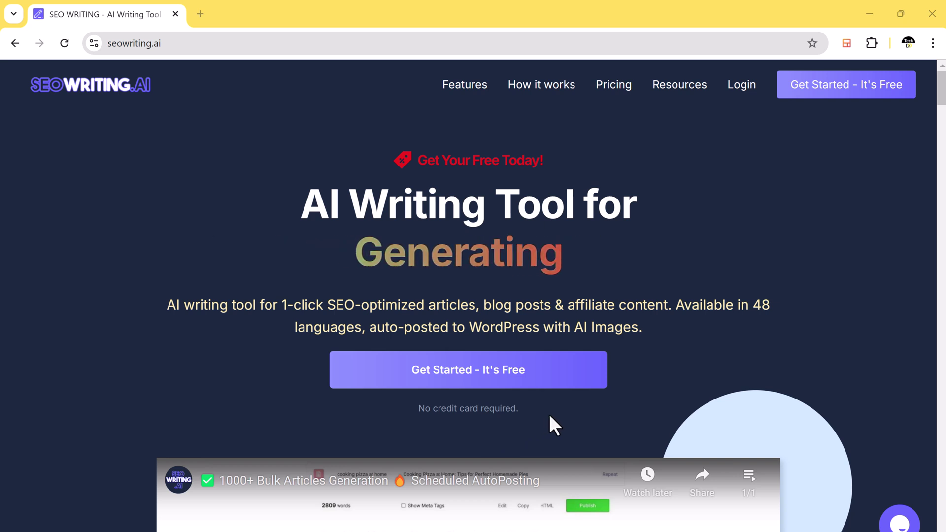
# Step: Scroll down through the seowriting.ai homepage to reach the graphic design article
pyautogui.scroll(-2, 549, 416)
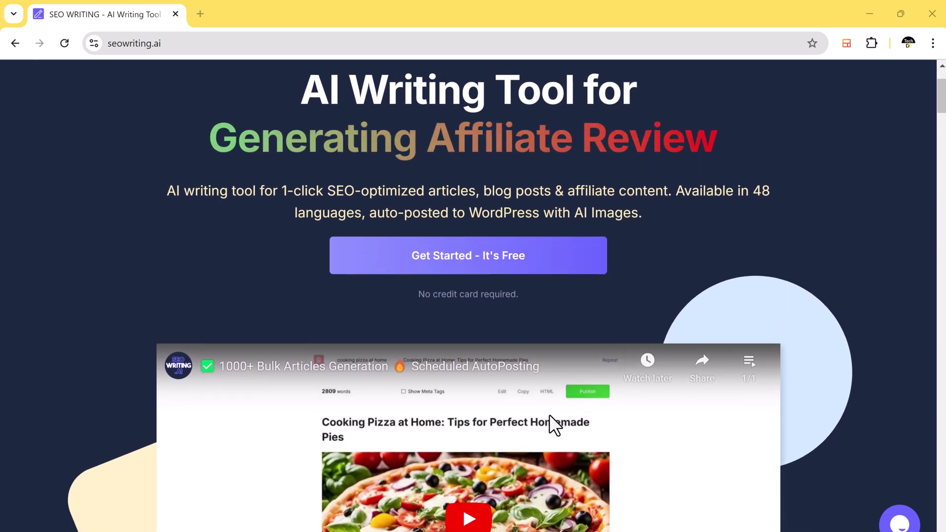
pyautogui.scroll(-8, 550, 417)
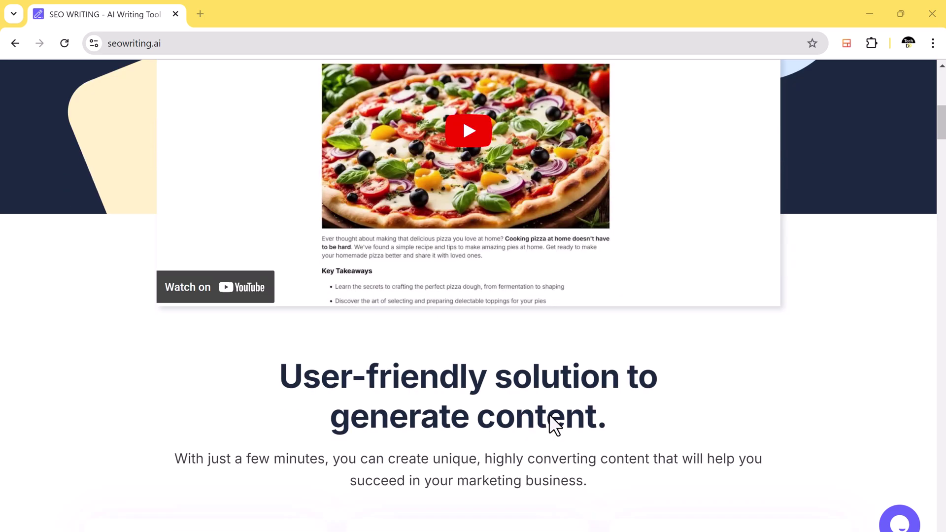
pyautogui.scroll(-8, 549, 413)
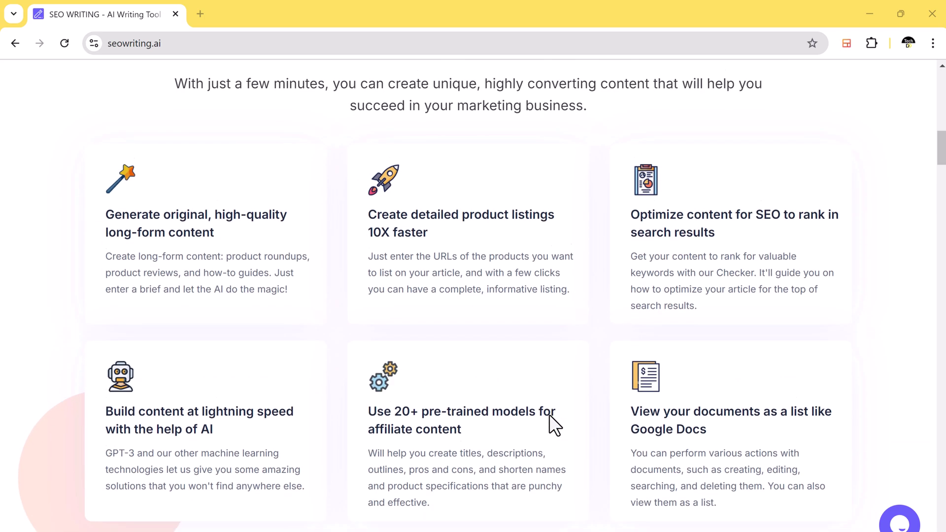
pyautogui.scroll(-9, 549, 414)
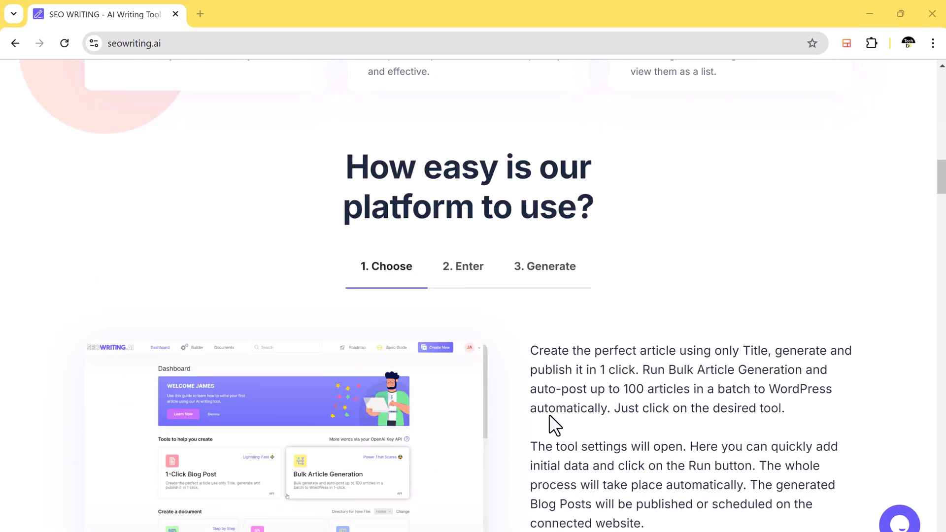
pyautogui.scroll(-8, 548, 416)
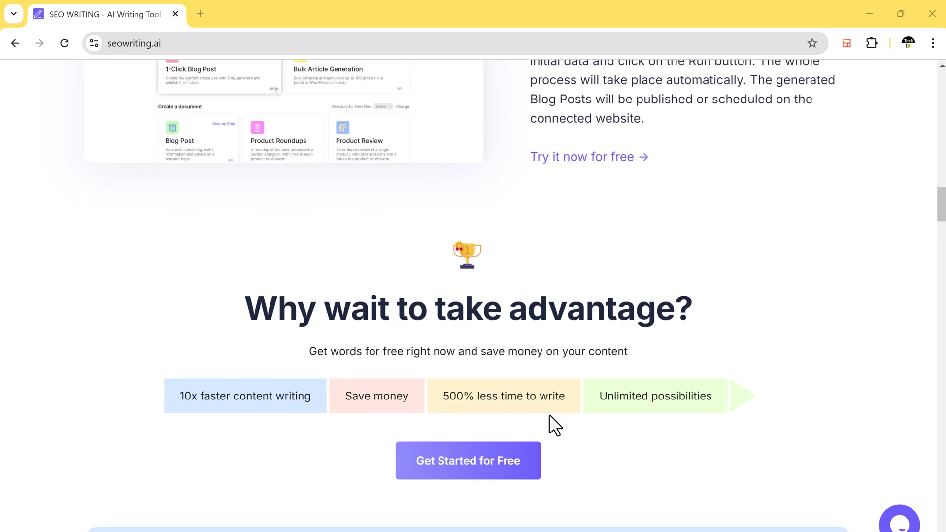
pyautogui.scroll(-8, 549, 415)
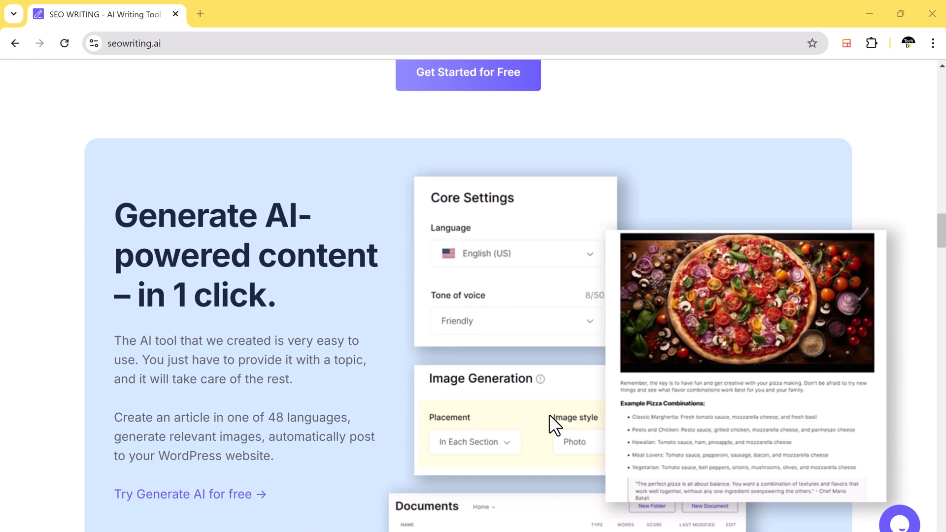
pyautogui.scroll(-6, 549, 414)
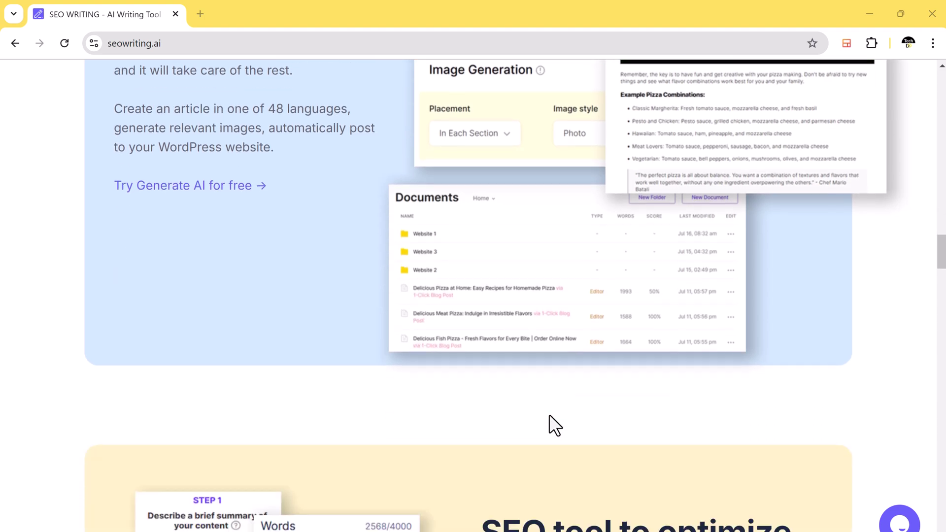
pyautogui.scroll(-6, 548, 413)
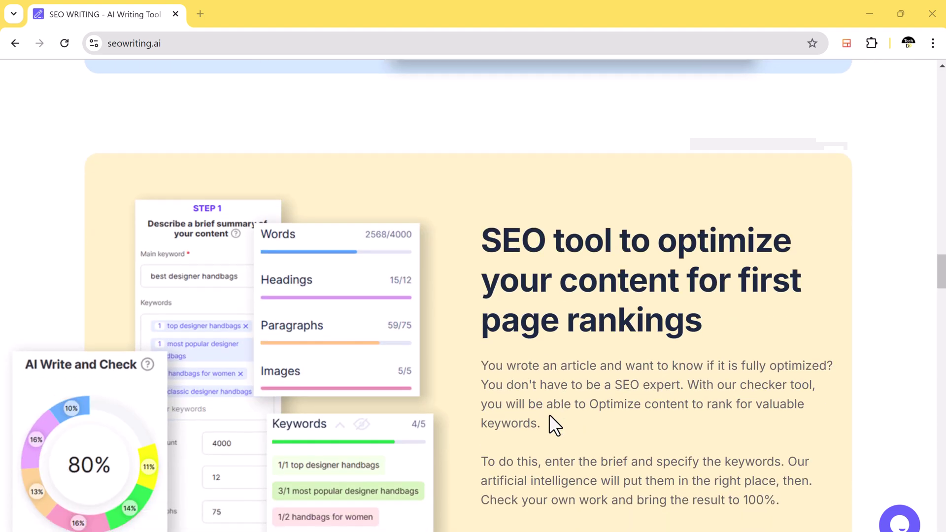
pyautogui.scroll(-3, 549, 414)
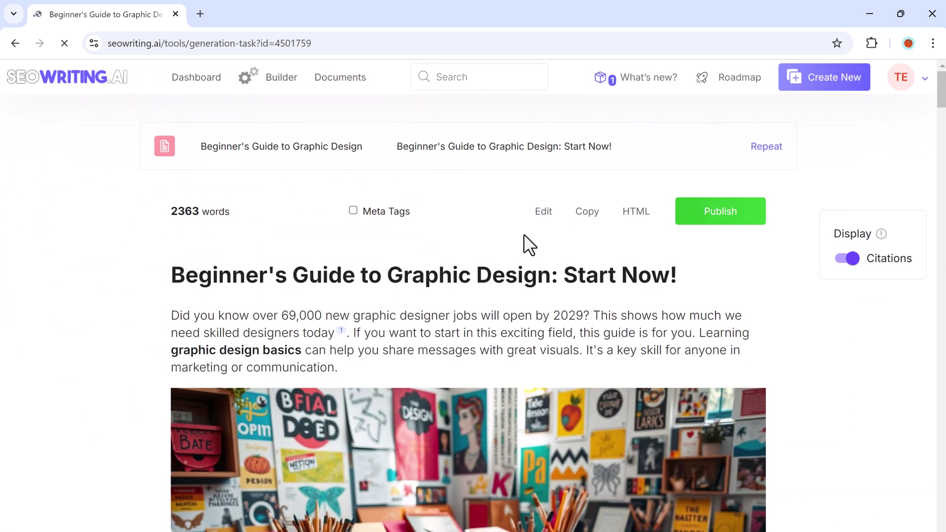
pyautogui.scroll(-2, 490, 403)
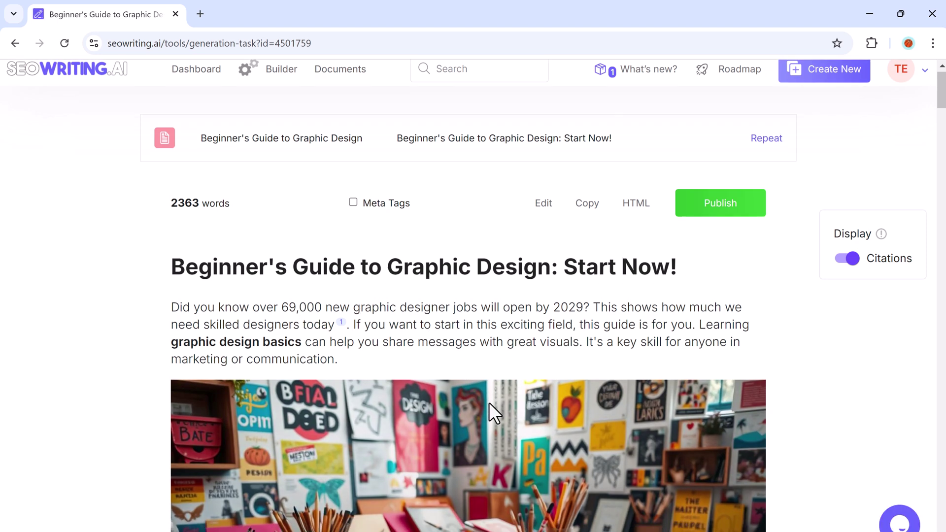
pyautogui.scroll(-10, 488, 402)
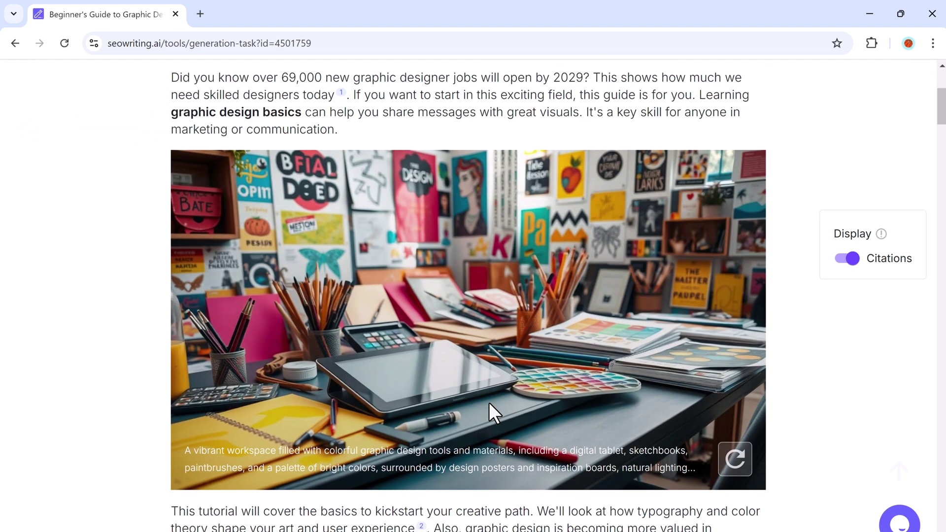
pyautogui.scroll(-2, 488, 402)
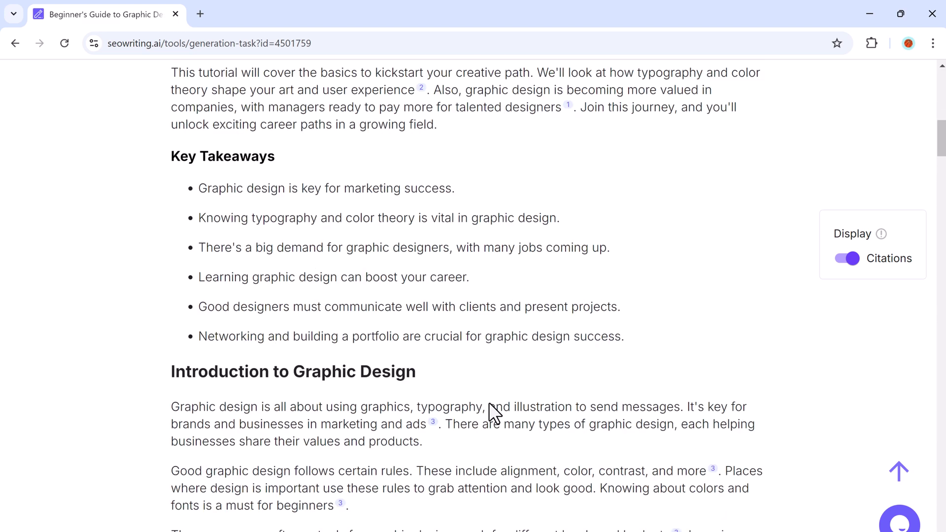
pyautogui.scroll(-7, 489, 402)
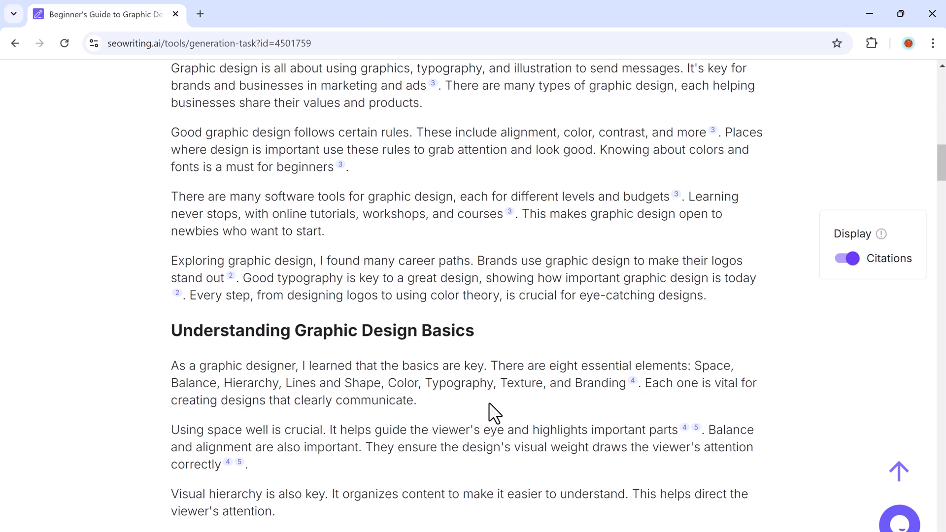
pyautogui.scroll(-10, 489, 402)
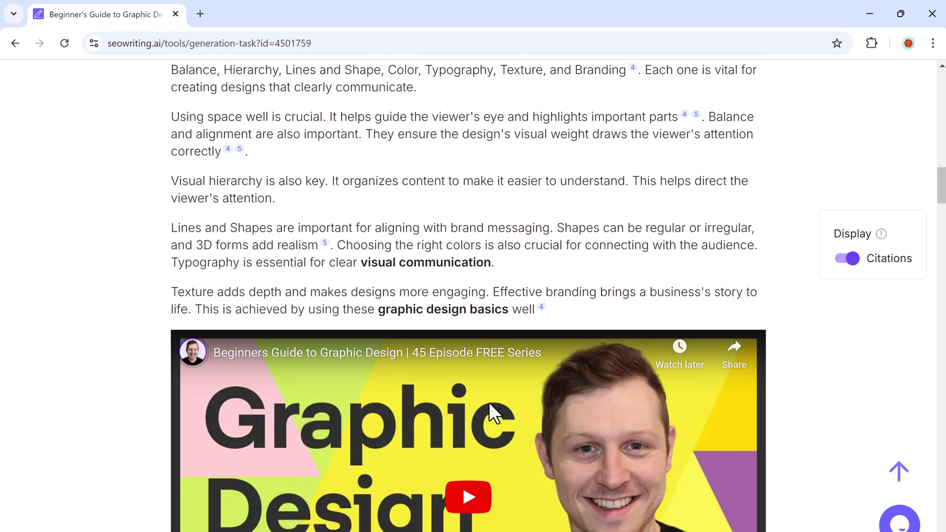
pyautogui.scroll(-1, 489, 401)
pyautogui.scroll(-12, 489, 402)
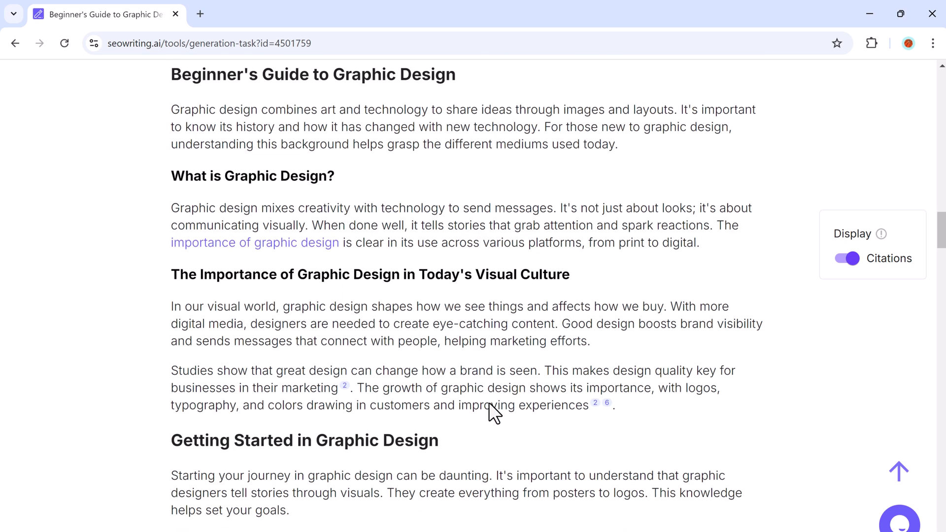
pyautogui.scroll(-5, 489, 401)
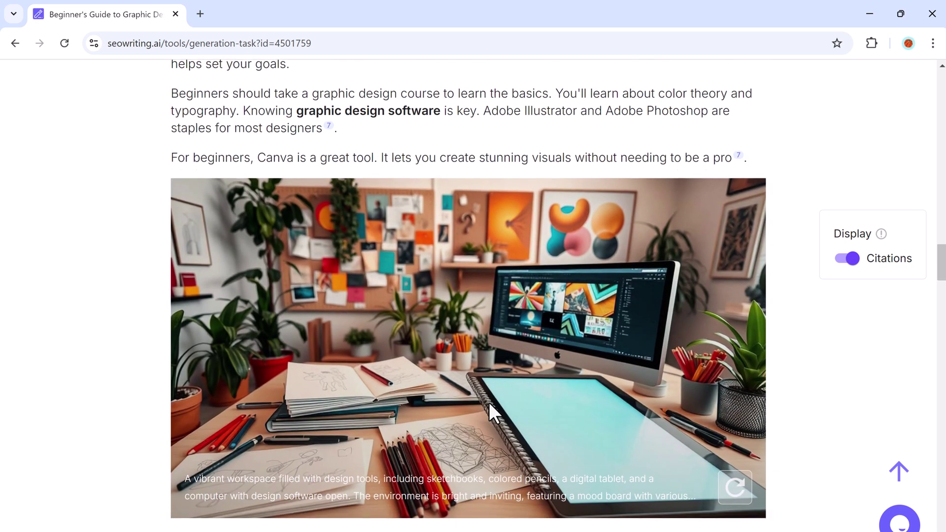
pyautogui.scroll(-14, 489, 402)
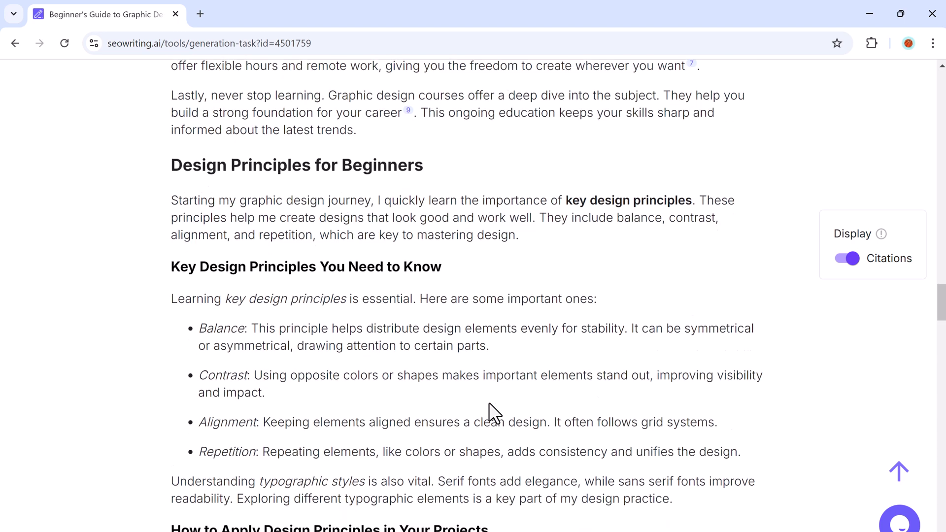
pyautogui.scroll(-14, 489, 403)
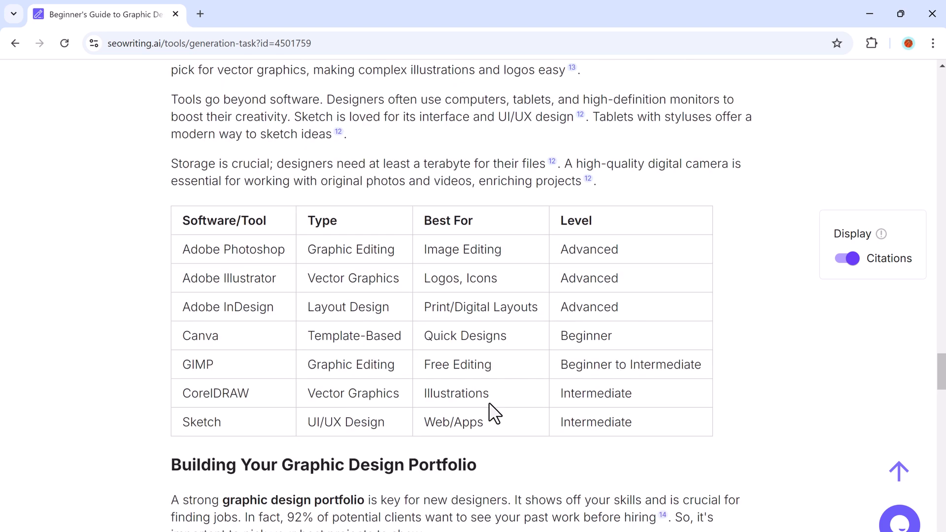
pyautogui.scroll(-9, 488, 402)
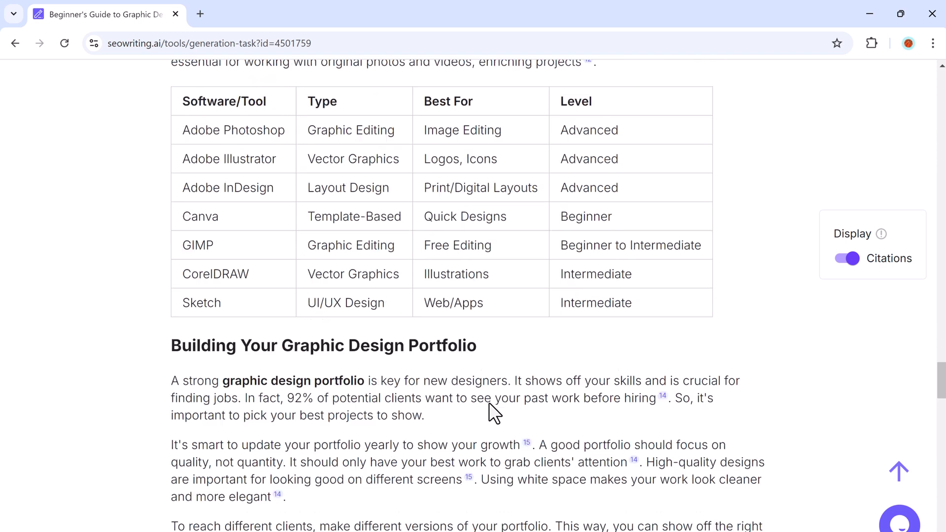
pyautogui.scroll(-8, 489, 402)
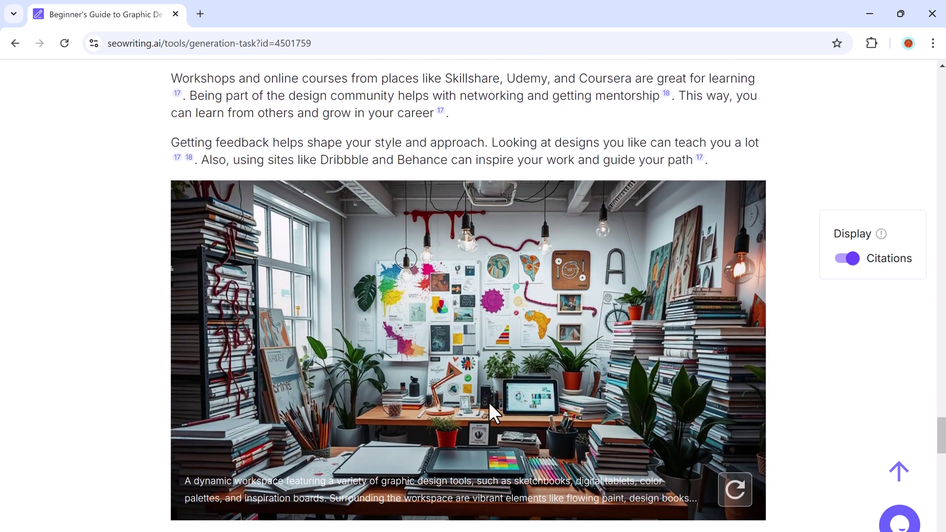
pyautogui.scroll(-19, 488, 402)
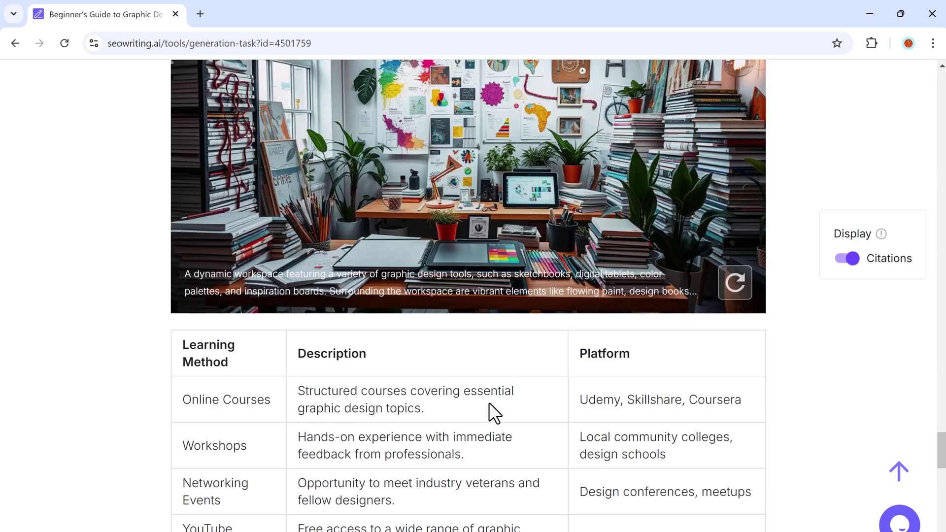
pyautogui.scroll(-7, 489, 402)
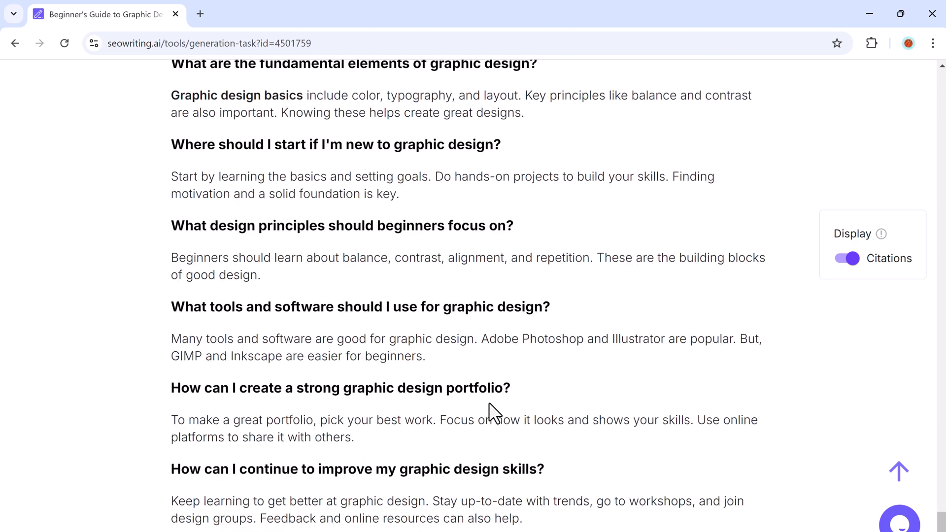
pyautogui.scroll(20, 489, 401)
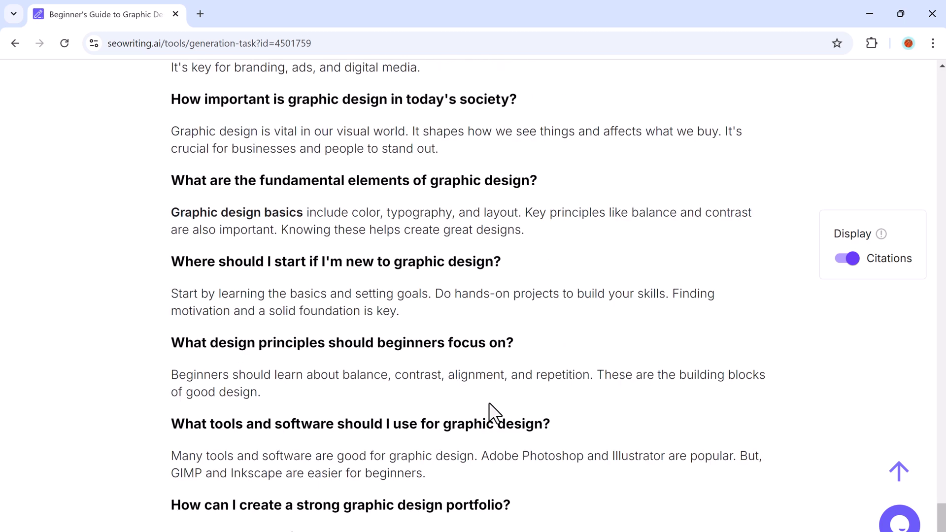
pyautogui.scroll(20, 488, 402)
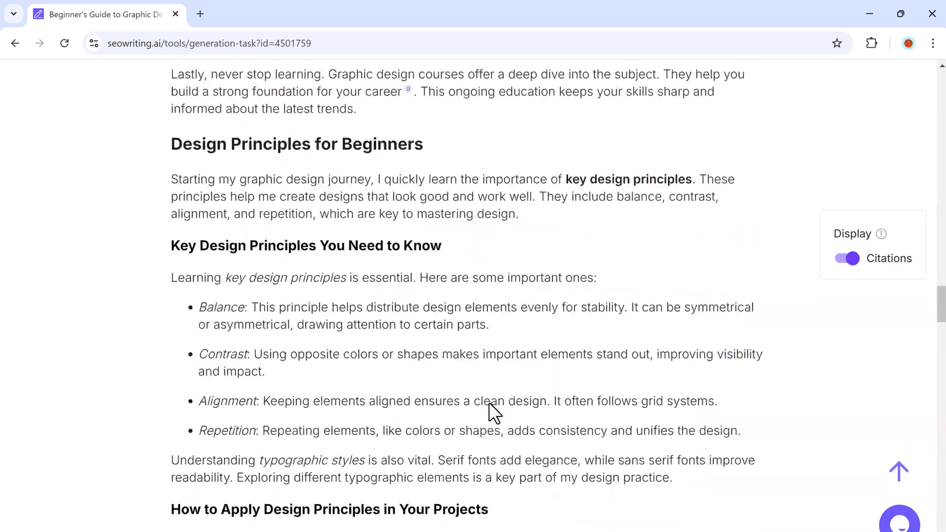
pyautogui.scroll(20, 489, 402)
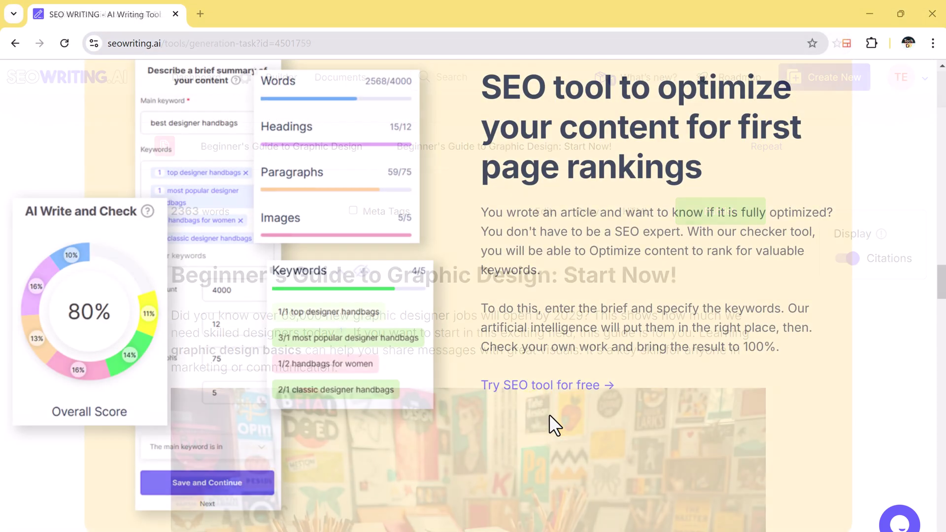
# Step: Scroll down the seowriting.ai homepage and back up before heading to the Dashboard
pyautogui.scroll(-3, 549, 414)
pyautogui.scroll(-9, 550, 415)
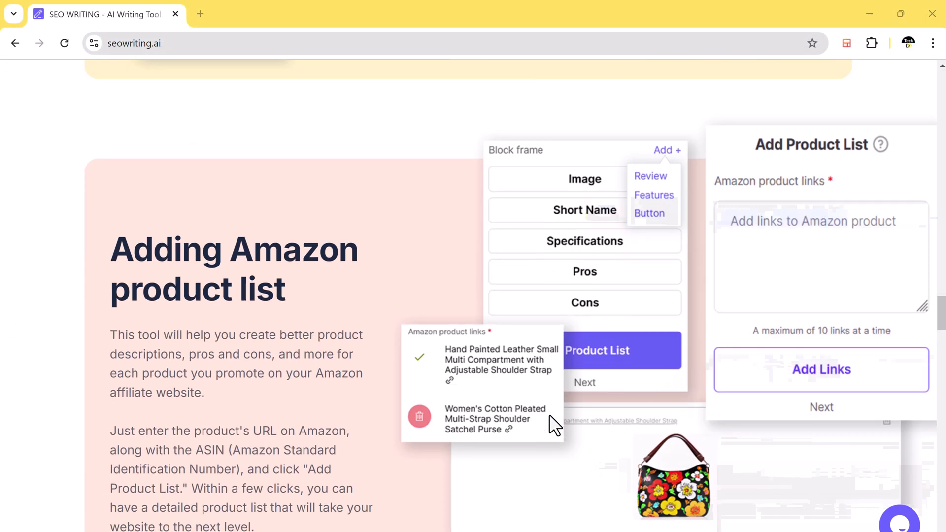
pyautogui.scroll(-8, 549, 415)
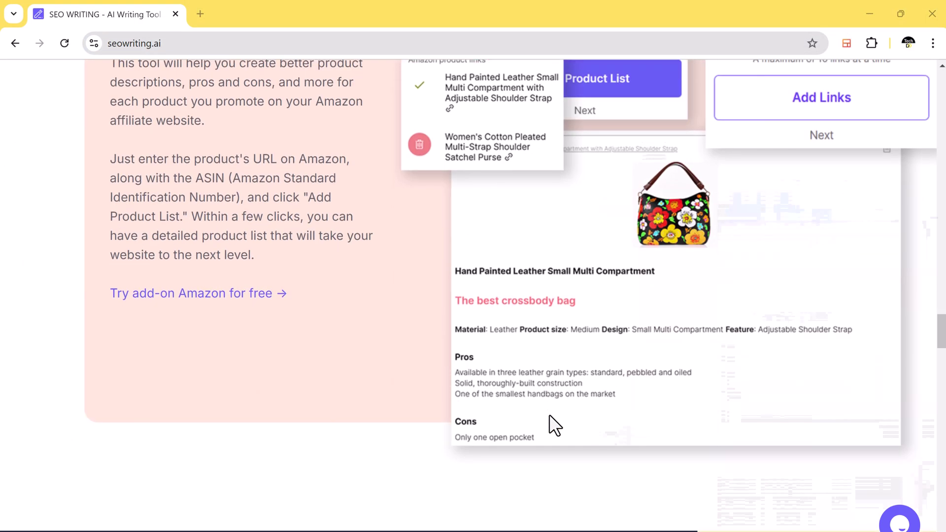
pyautogui.scroll(-5, 549, 414)
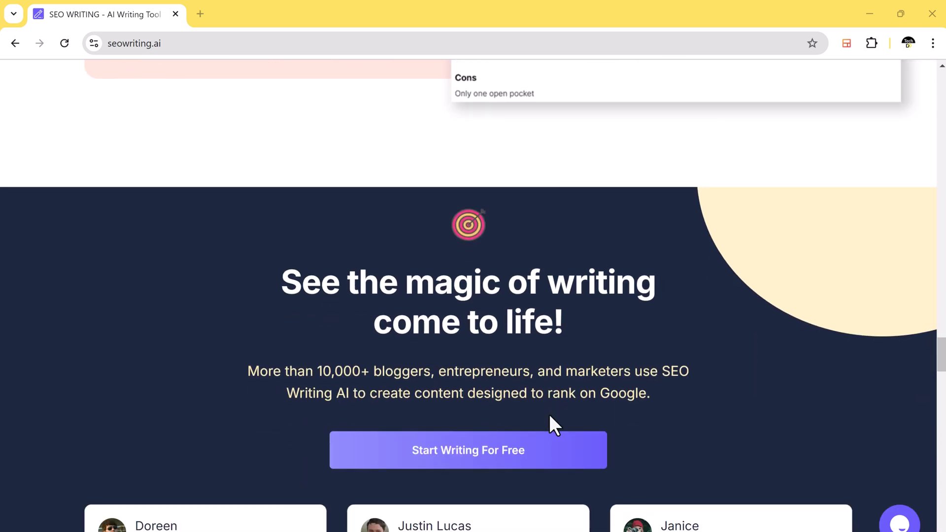
pyautogui.scroll(-3, 549, 415)
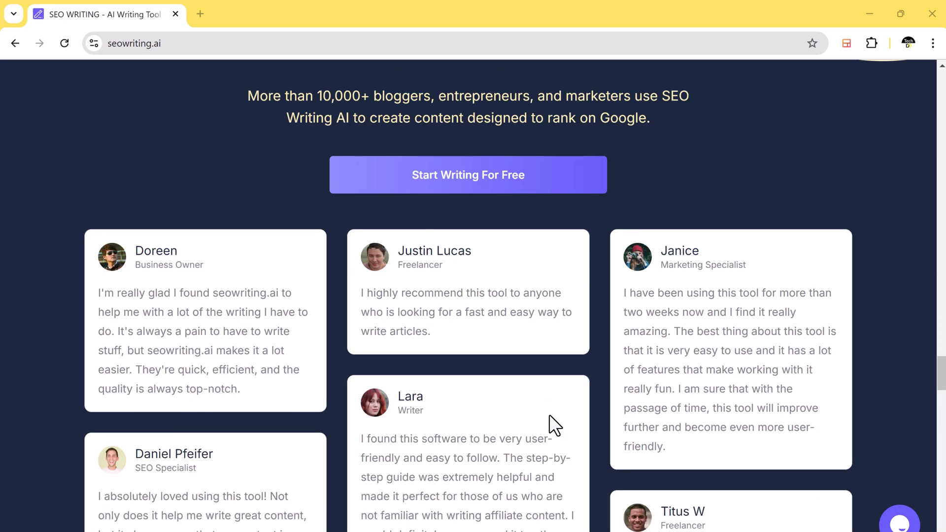
pyautogui.scroll(-13, 551, 414)
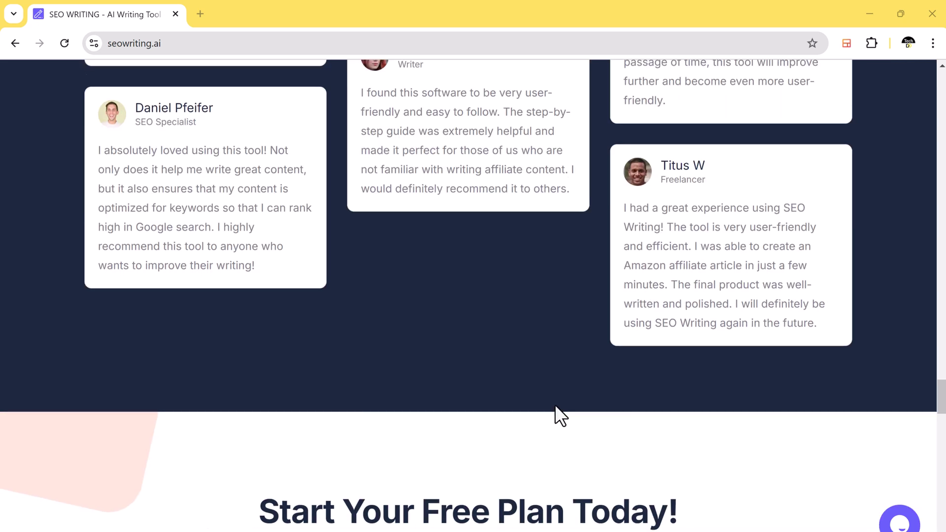
pyautogui.scroll(-6, 555, 403)
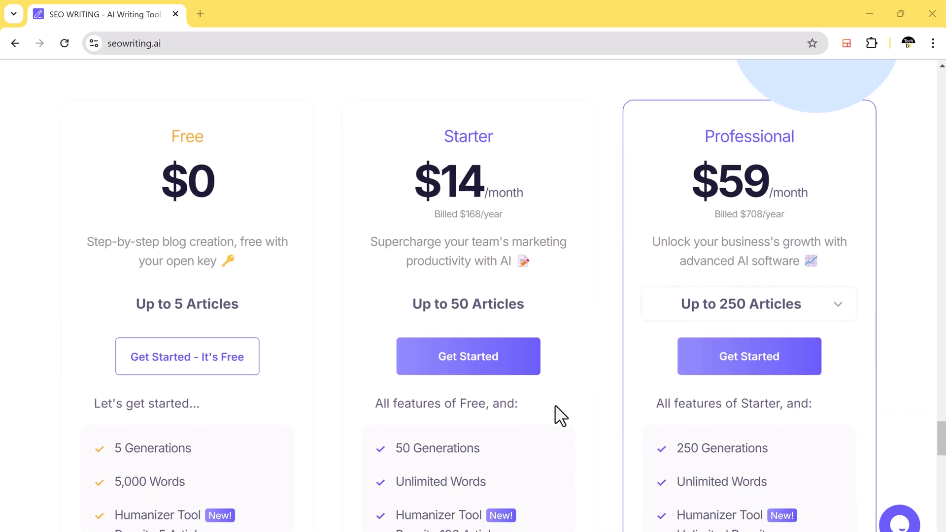
pyautogui.scroll(-5, 555, 406)
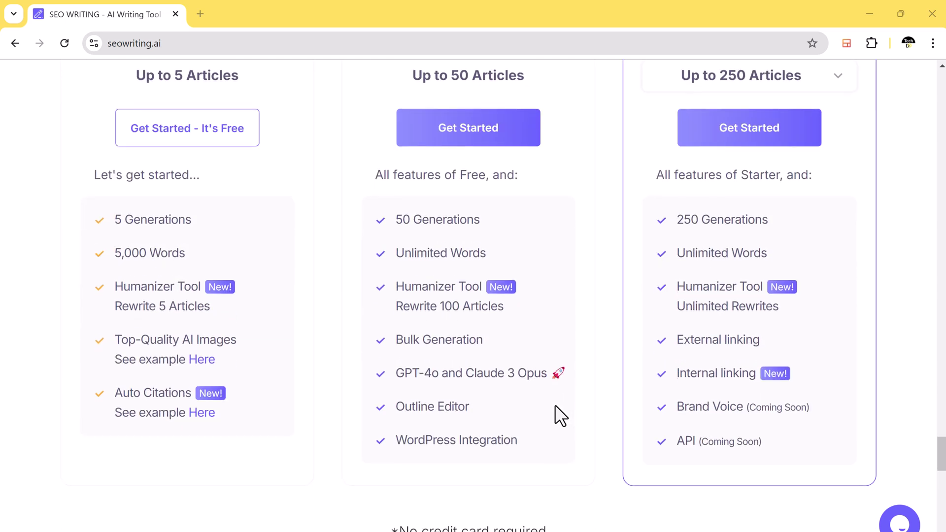
pyautogui.scroll(-11, 555, 406)
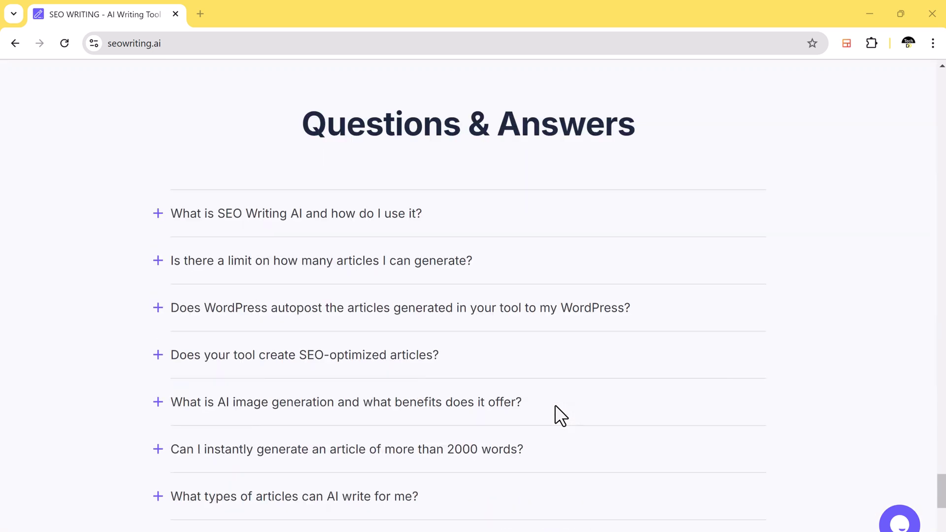
pyautogui.scroll(-12, 555, 405)
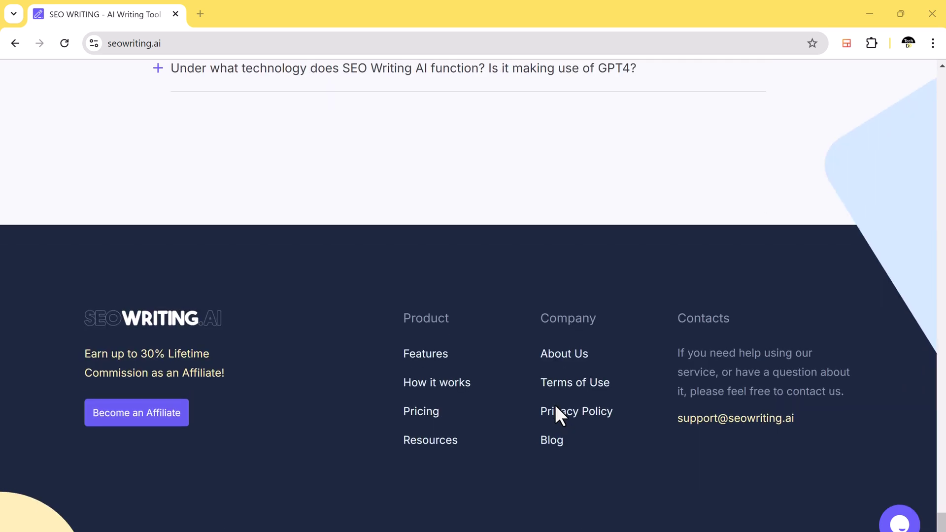
pyautogui.scroll(20, 555, 406)
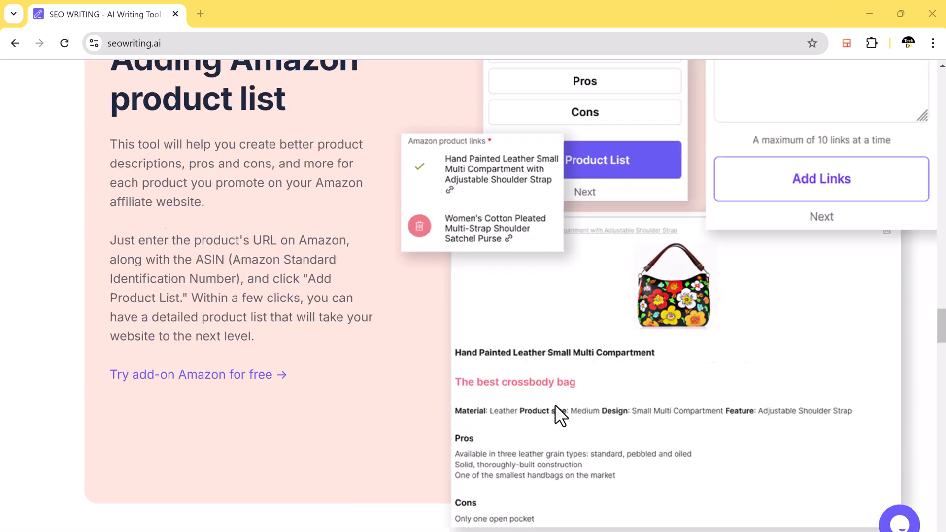
pyautogui.scroll(20, 555, 404)
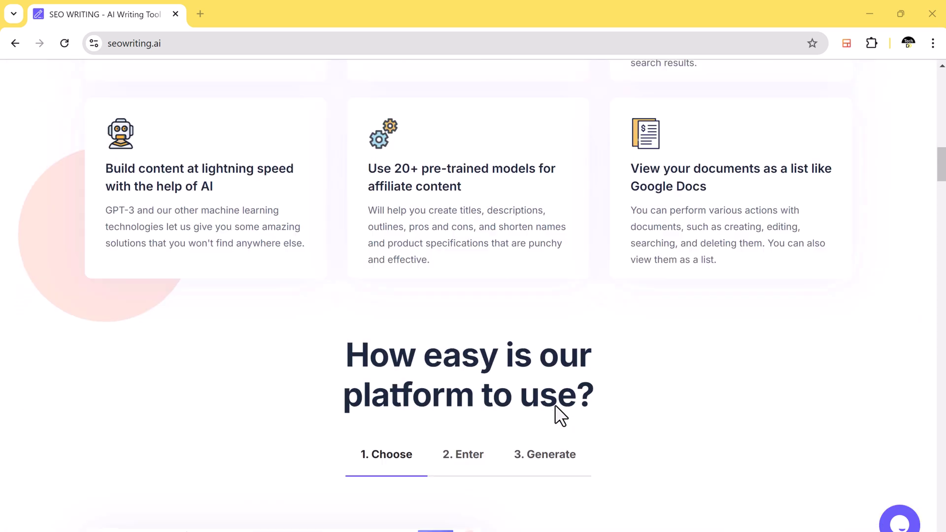
pyautogui.scroll(20, 555, 404)
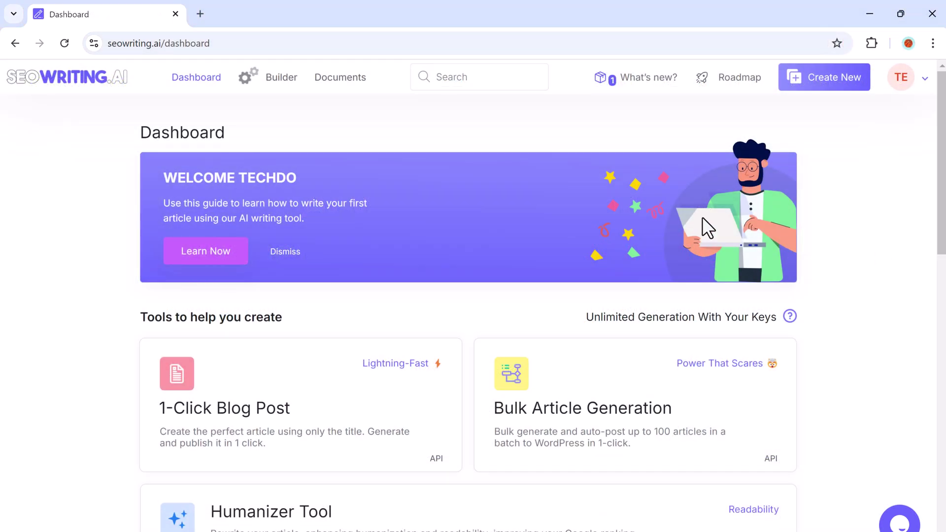
pyautogui.scroll(-4, 326, 277)
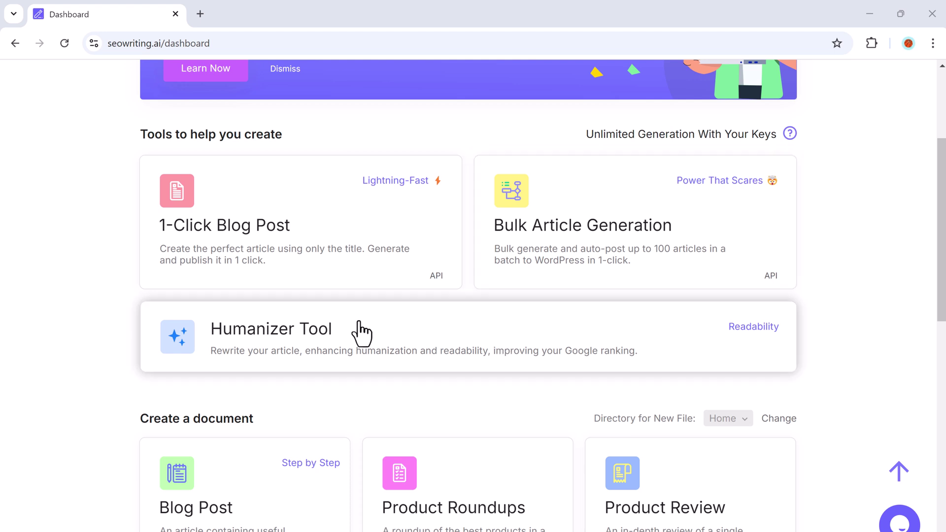
pyautogui.scroll(-1, 363, 334)
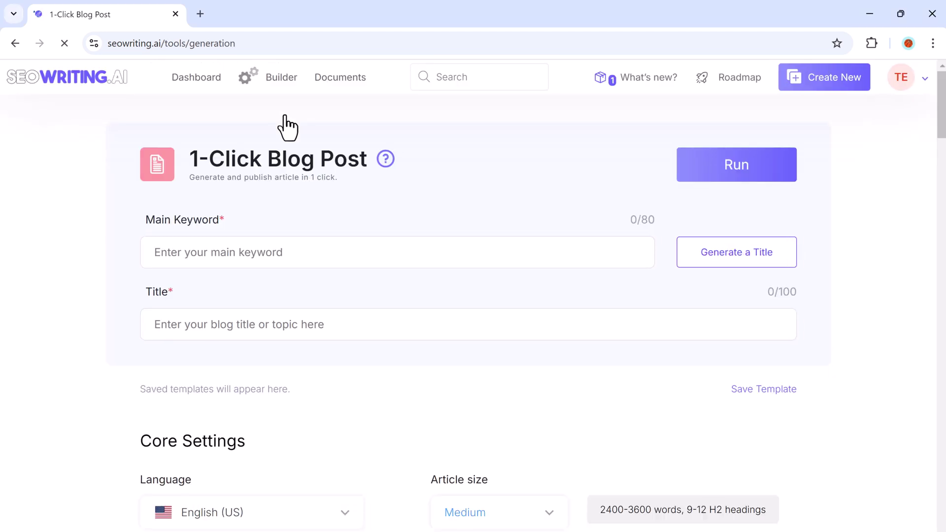
# Step: Paste 'Beginner's Guide to Graphic Design' as Main Keyword and generate the title 'Beginner's Guide to Graphic Design: Start Now!'
pyautogui.click(317, 257)
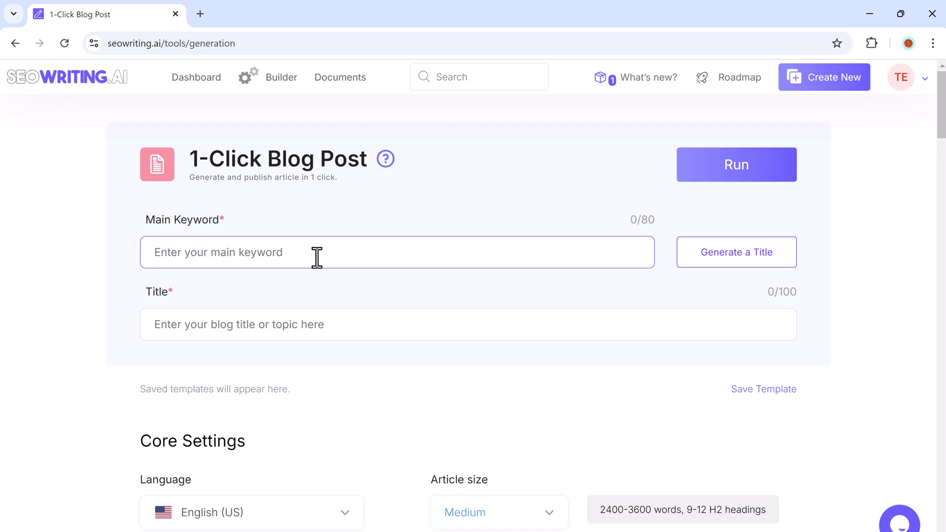
pyautogui.write("Beginner's Guide to Graphic Design")
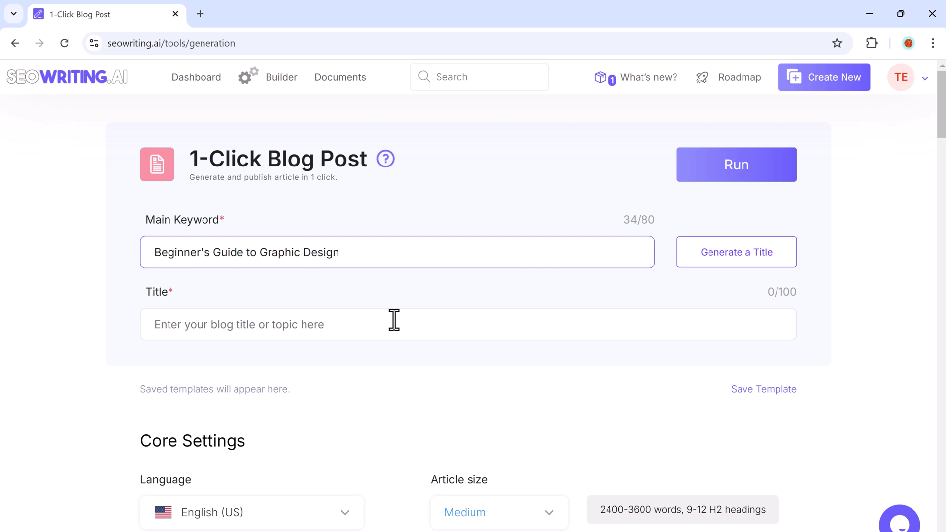
pyautogui.click(717, 254)
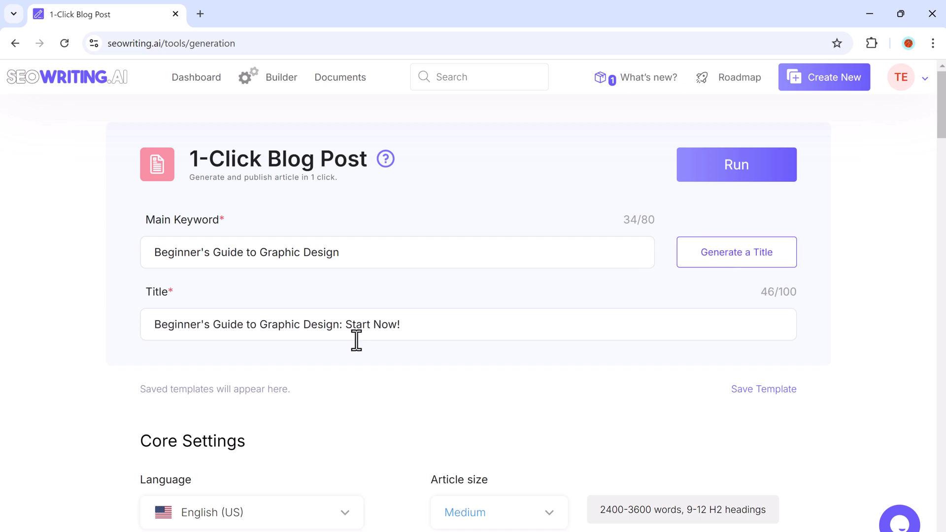
pyautogui.scroll(-3, 354, 317)
pyautogui.scroll(-3, 354, 317)
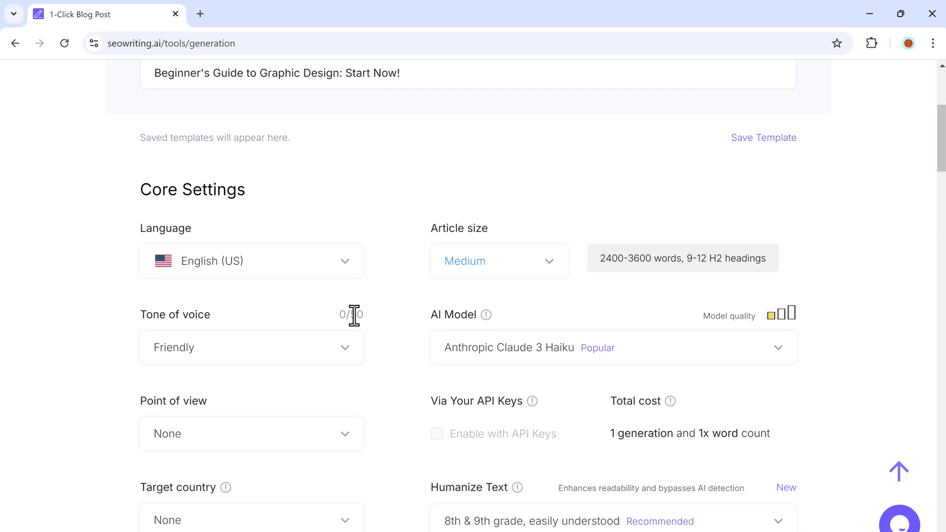
# Step: Keep the article language at English (US)
pyautogui.click(350, 271)
pyautogui.scroll(-2, 323, 375)
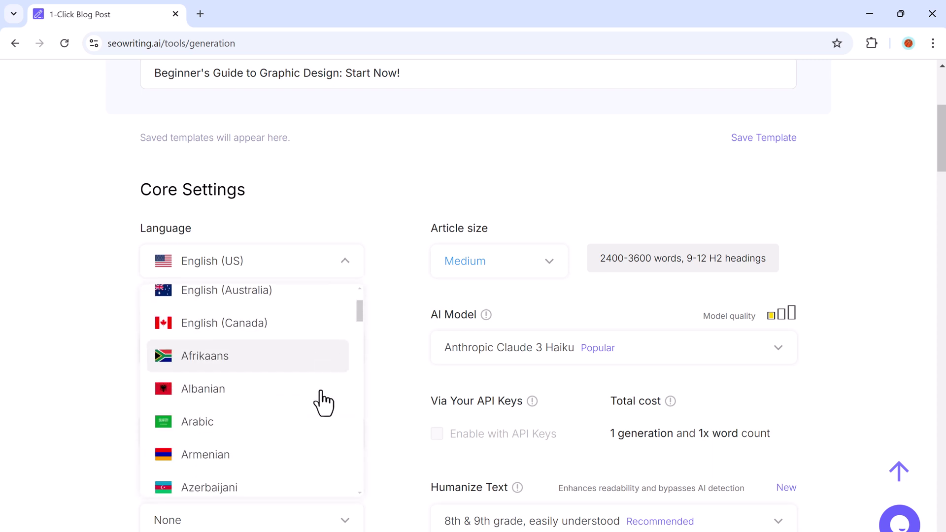
pyautogui.scroll(-5, 321, 409)
pyautogui.scroll(8, 308, 380)
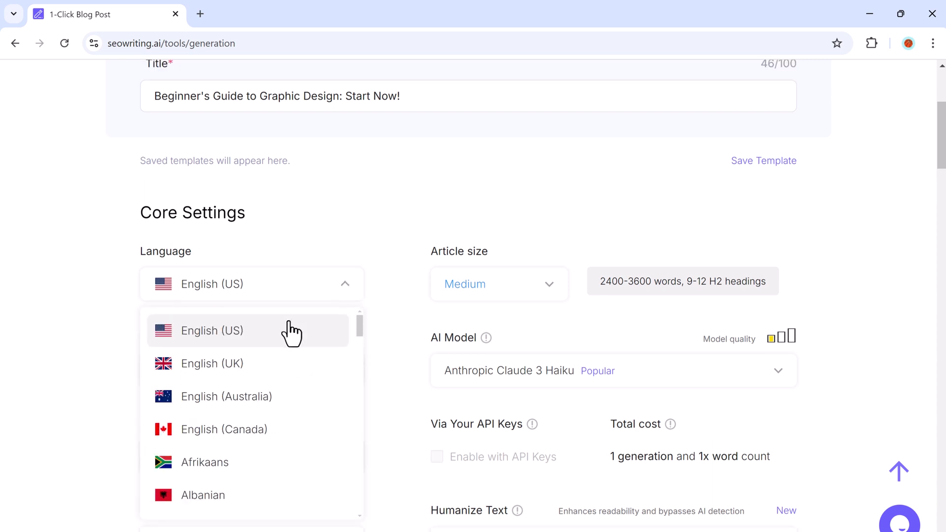
pyautogui.click(291, 332)
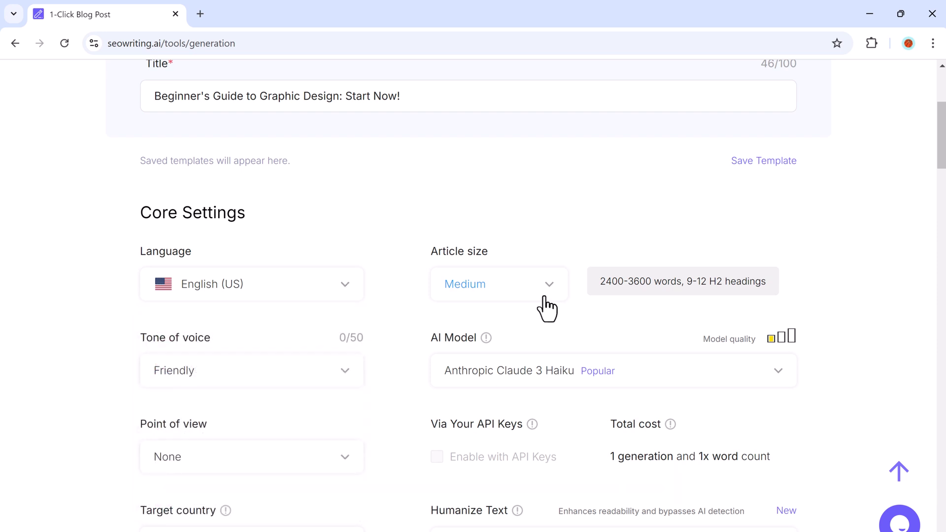
# Step: Set the article size to Medium (2400-3600 words) after briefly trying Large
pyautogui.click(561, 291)
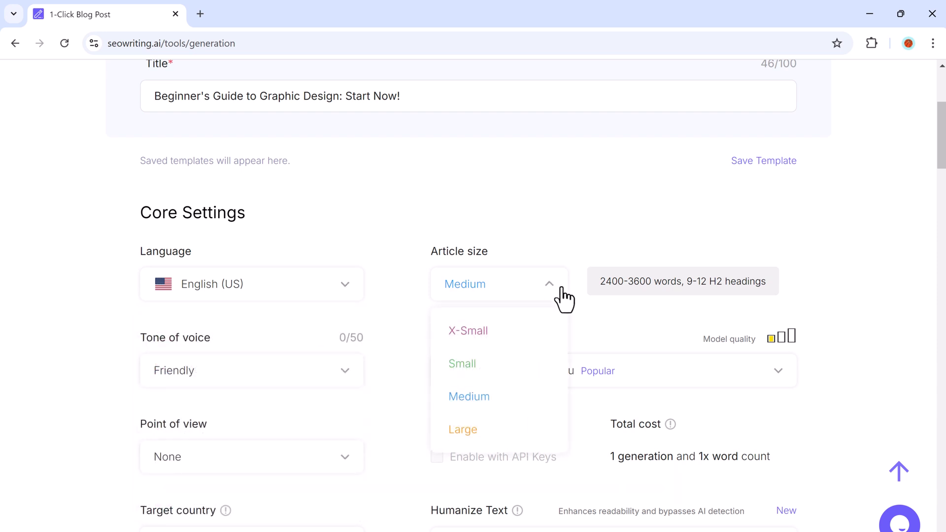
pyautogui.click(527, 399)
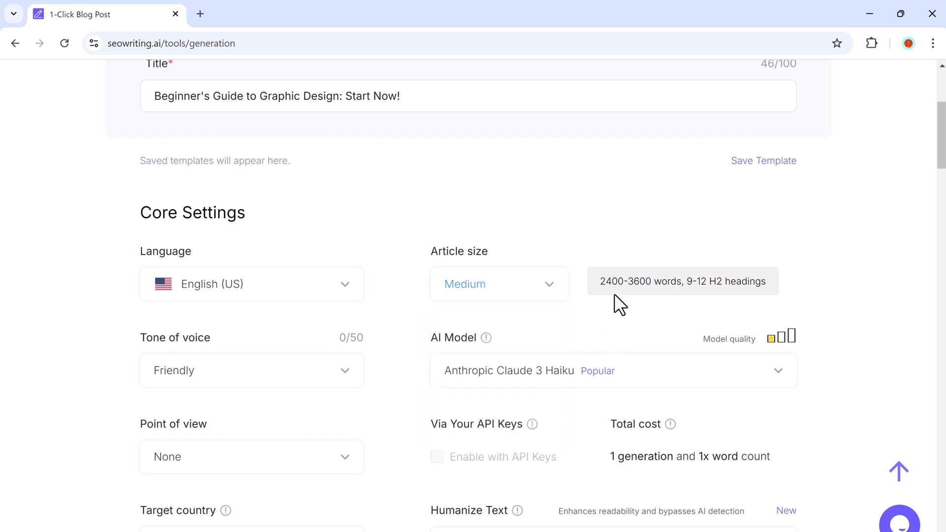
pyautogui.click(551, 284)
pyautogui.click(499, 437)
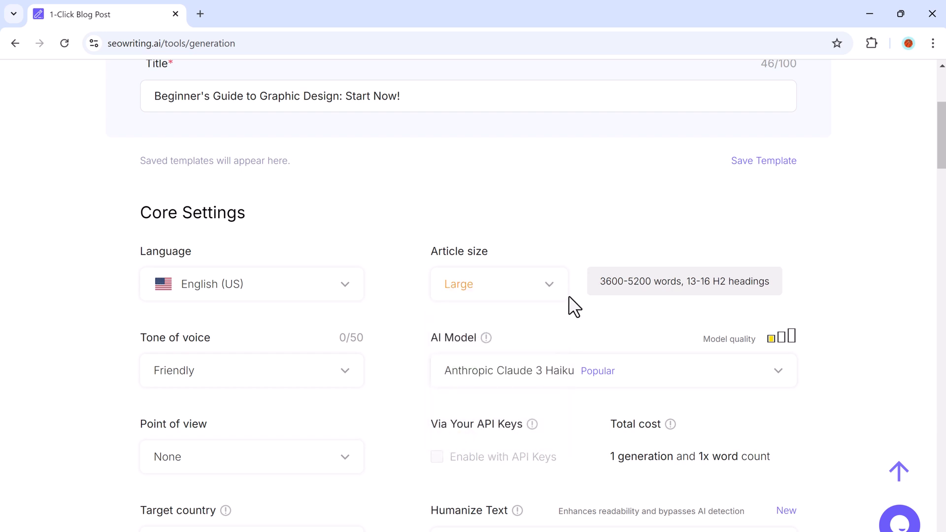
pyautogui.click(551, 285)
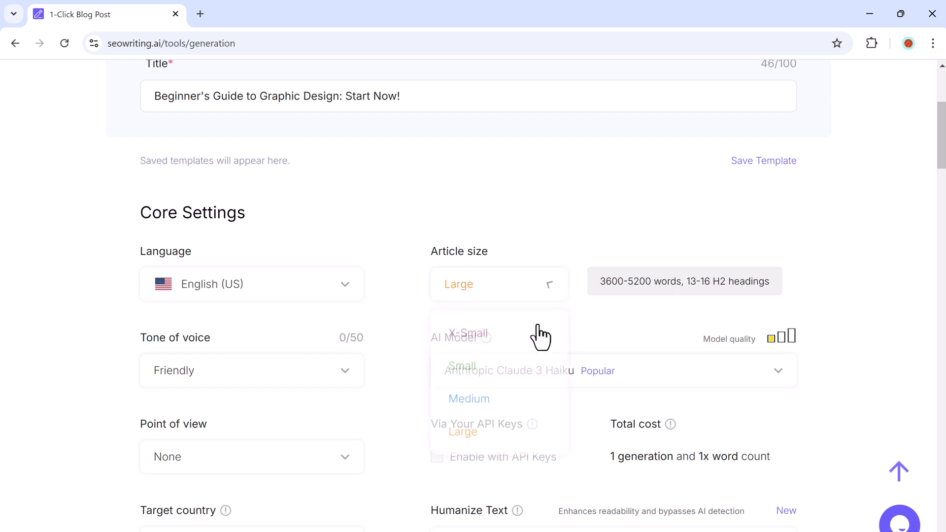
pyautogui.click(503, 397)
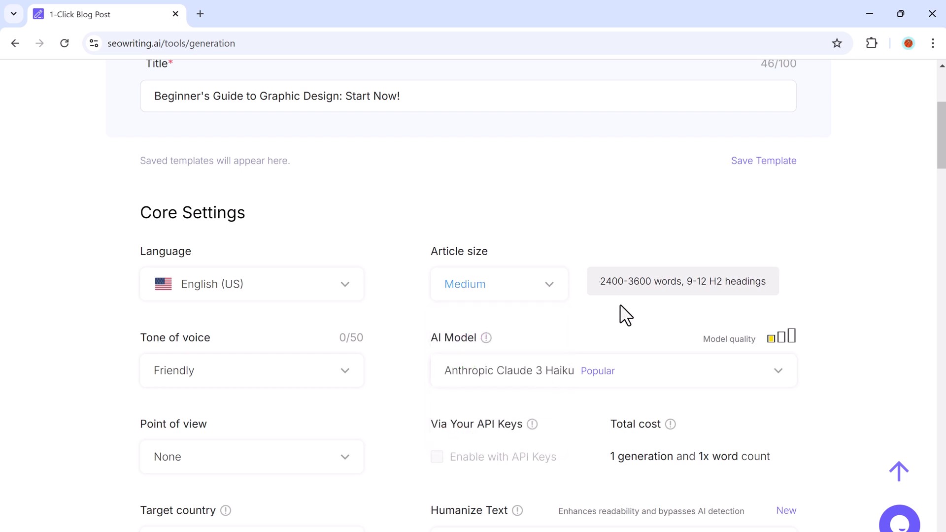
pyautogui.click(339, 371)
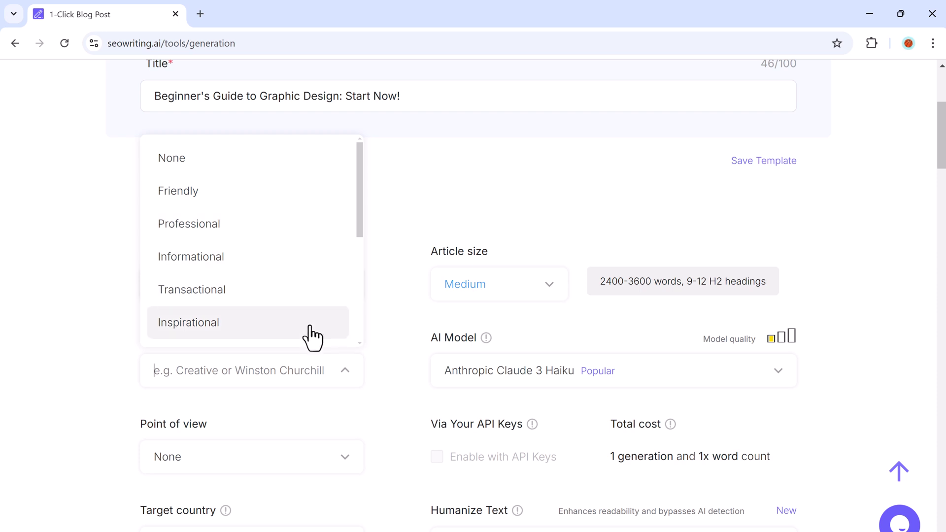
# Step: Set tone to Professional, AI model to GPT-4o Mini & GPT-4o, and point of view to first person singular
pyautogui.click(289, 231)
pyautogui.scroll(-1, 371, 363)
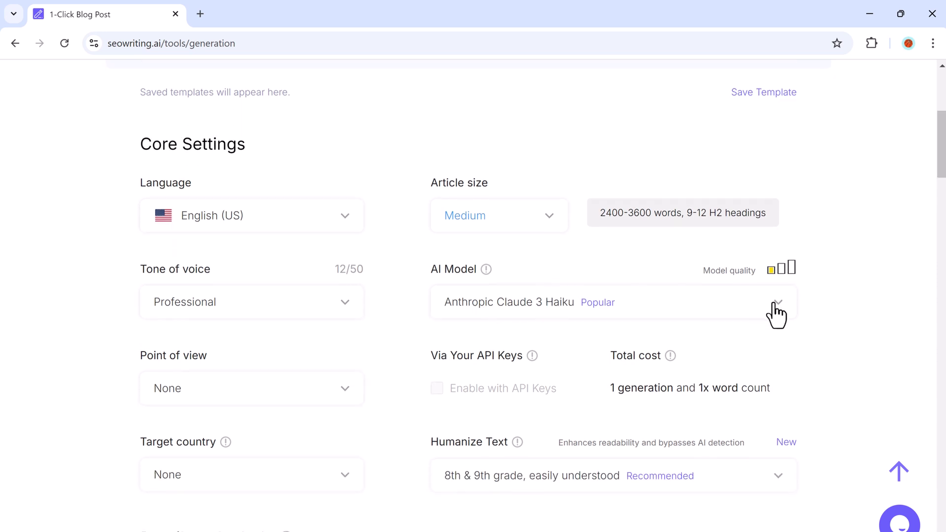
pyautogui.click(773, 305)
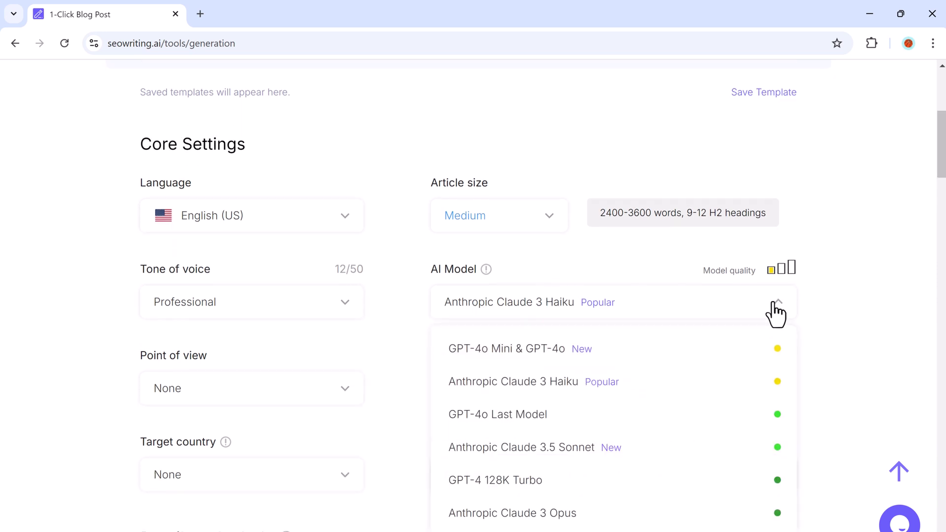
pyautogui.click(512, 350)
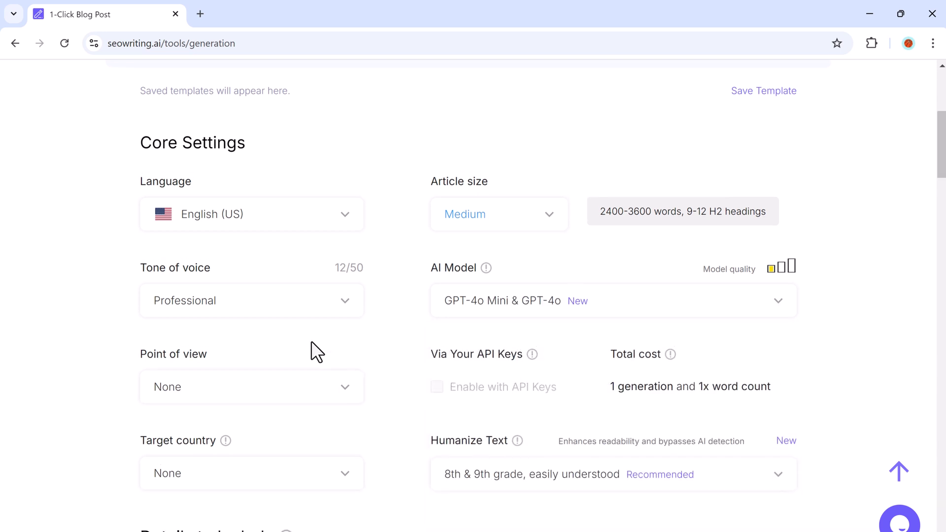
pyautogui.scroll(-1, 312, 341)
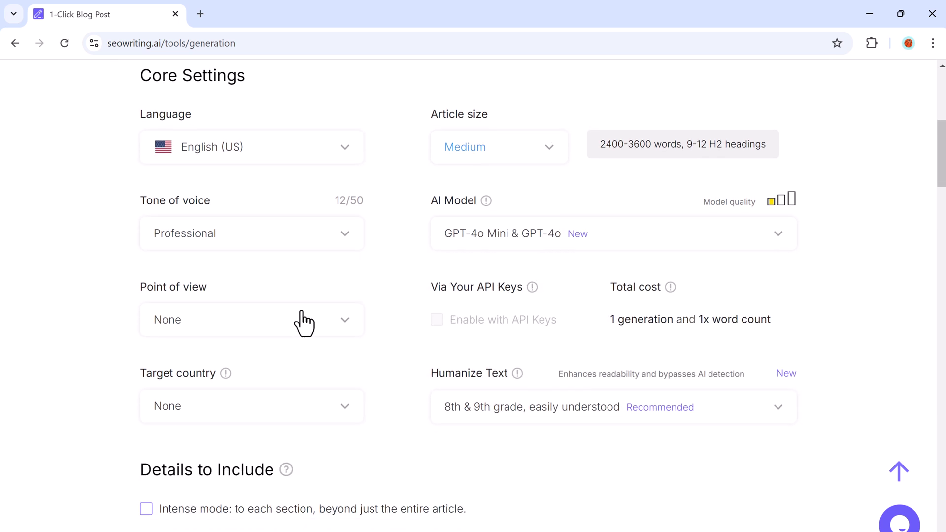
pyautogui.click(348, 325)
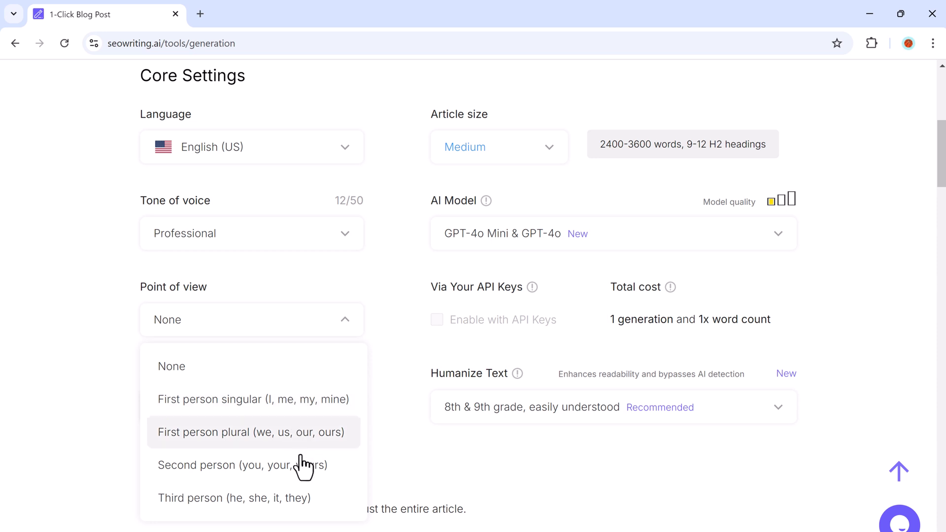
pyautogui.click(228, 400)
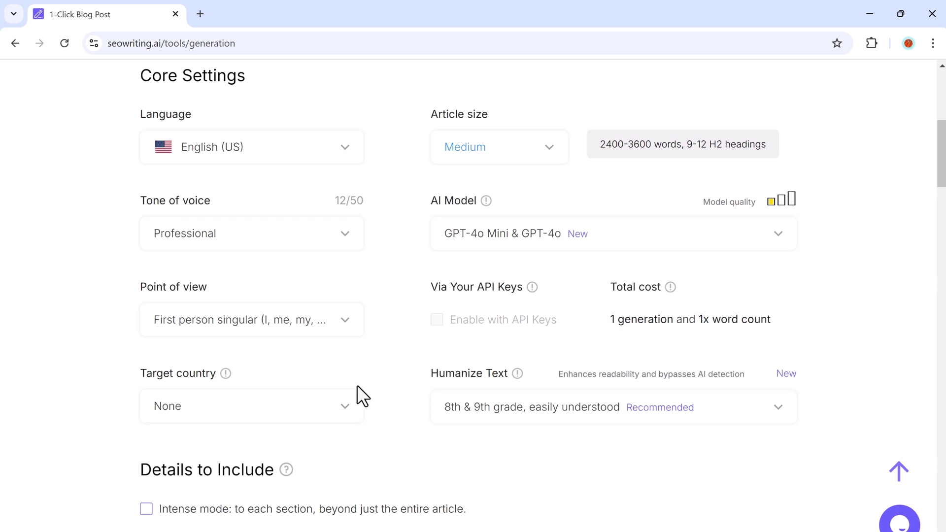
# Step: Leave the target country set to None
pyautogui.click(347, 410)
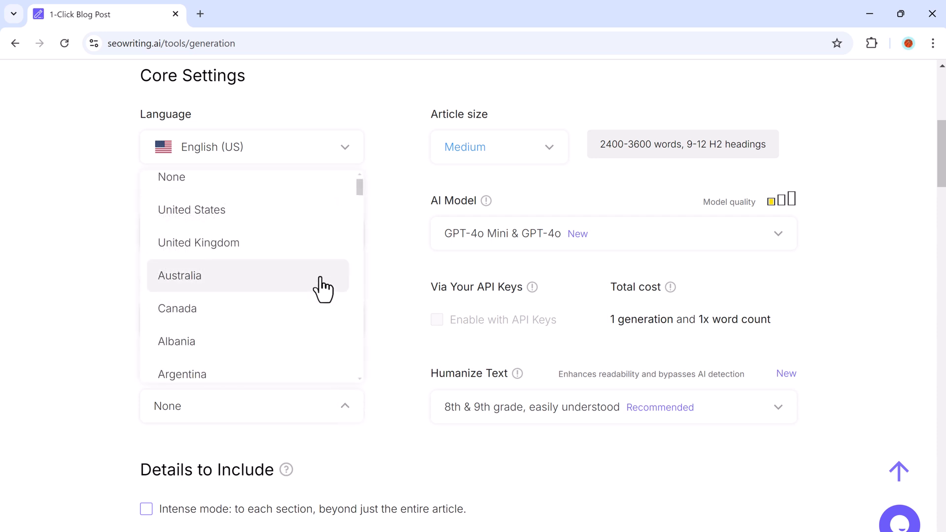
pyautogui.scroll(-12, 322, 289)
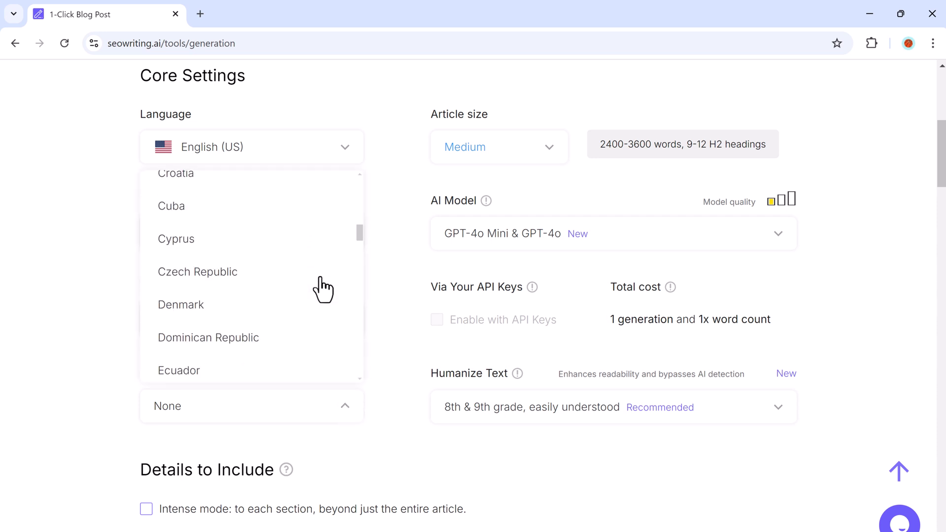
pyautogui.scroll(-2, 322, 290)
pyautogui.scroll(14, 323, 289)
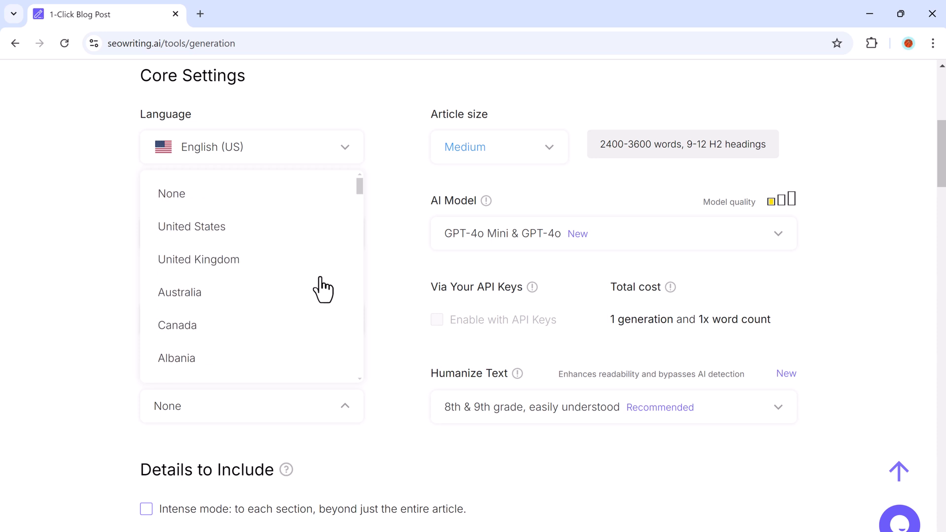
pyautogui.click(379, 294)
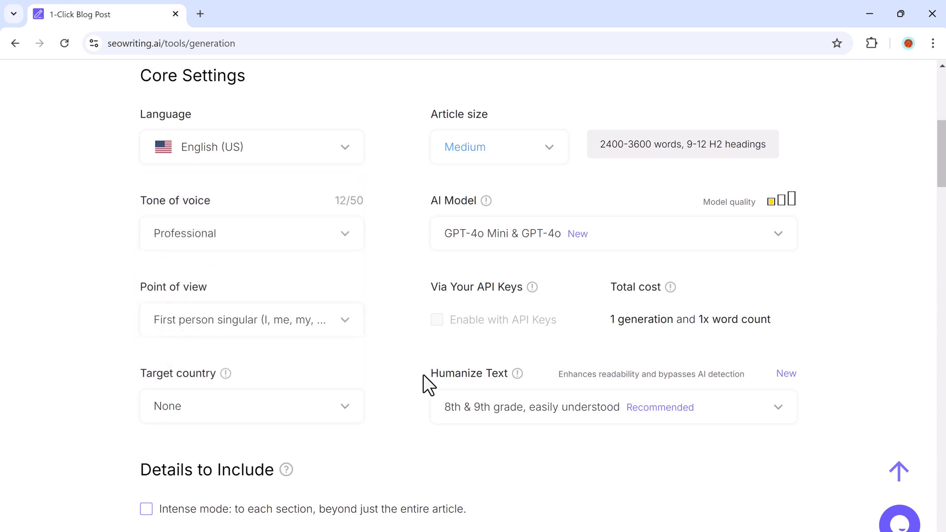
pyautogui.click(775, 427)
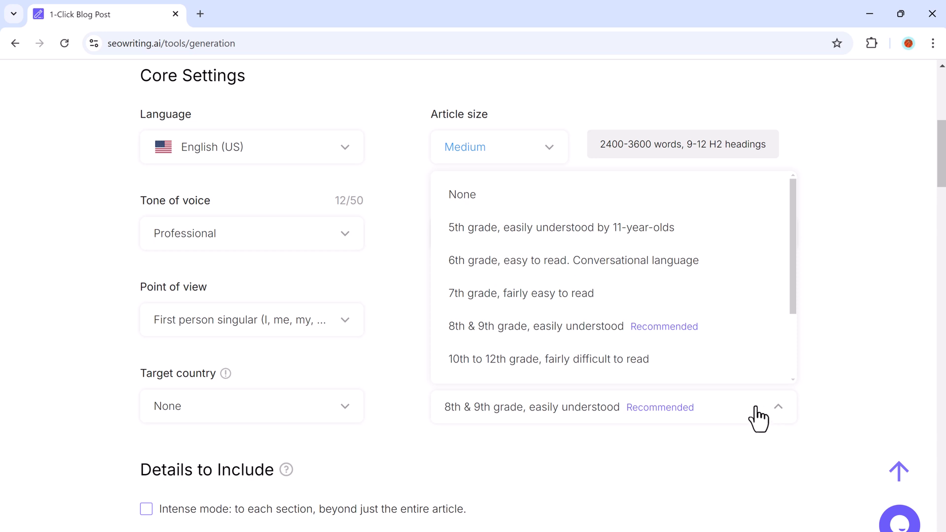
# Step: Keep Humanize Text at 8th & 9th grade and leave Details to Include empty
pyautogui.click(757, 418)
pyautogui.scroll(-4, 338, 348)
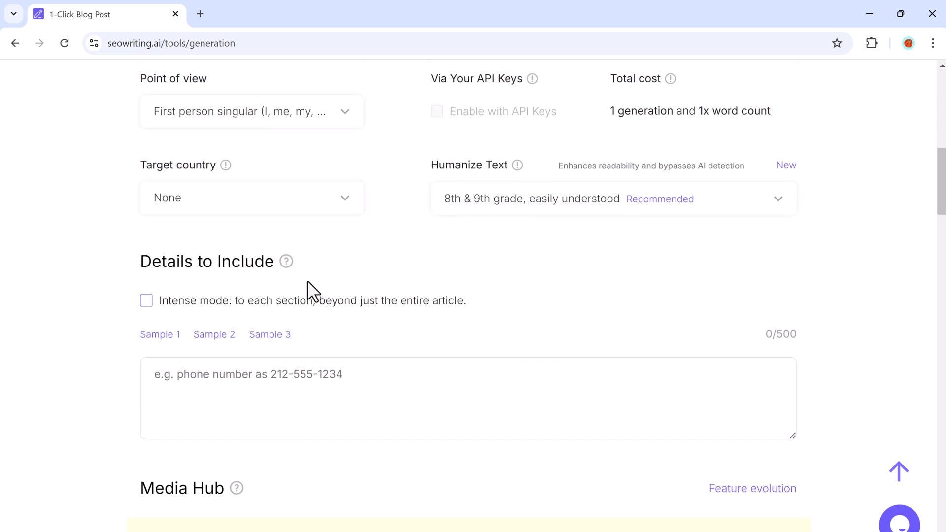
pyautogui.scroll(-1, 313, 291)
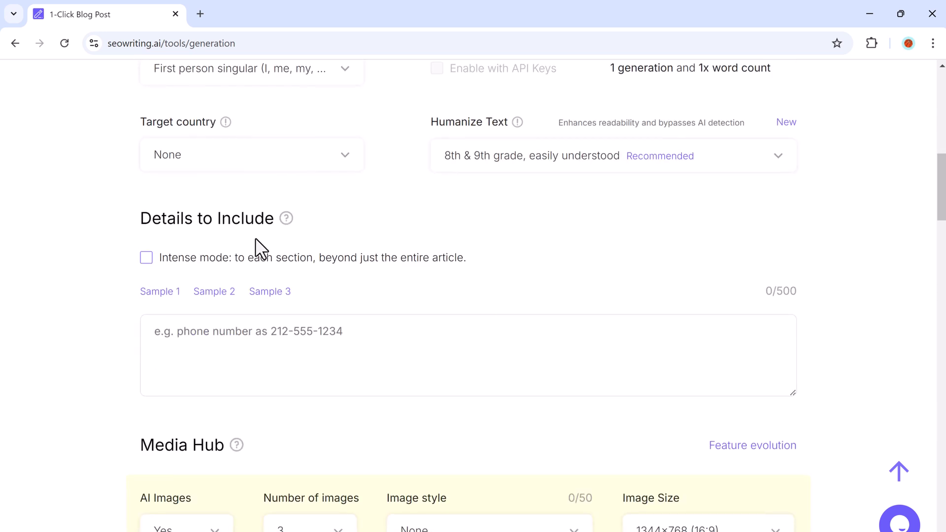
pyautogui.moveTo(152, 295)
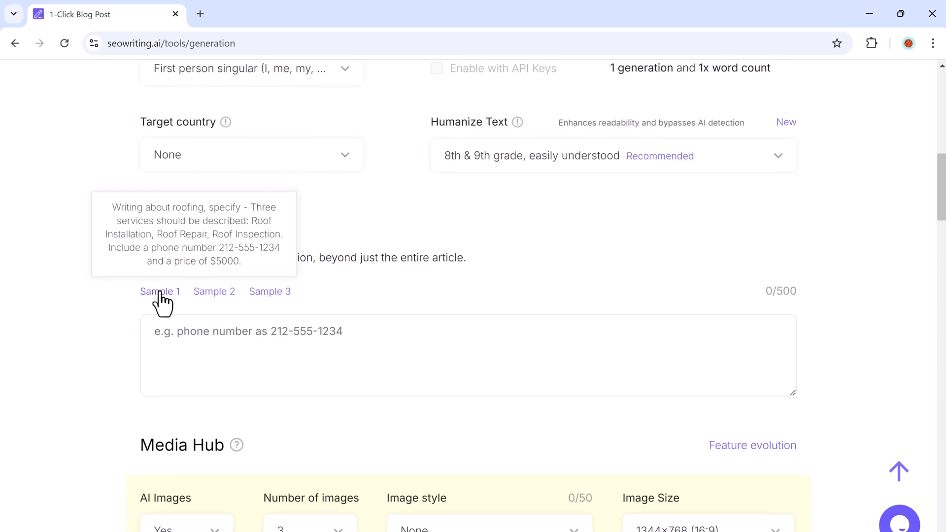
pyautogui.moveTo(207, 294)
pyautogui.moveTo(266, 300)
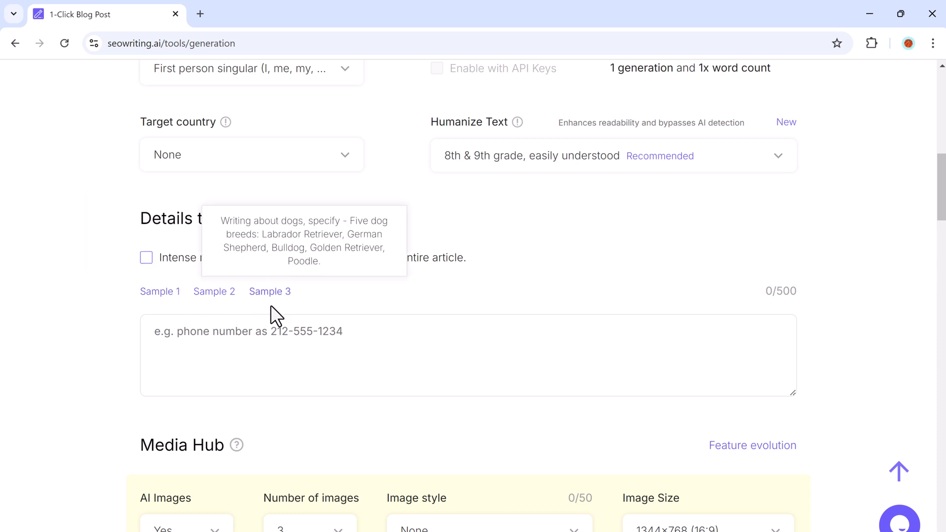
pyautogui.click(281, 330)
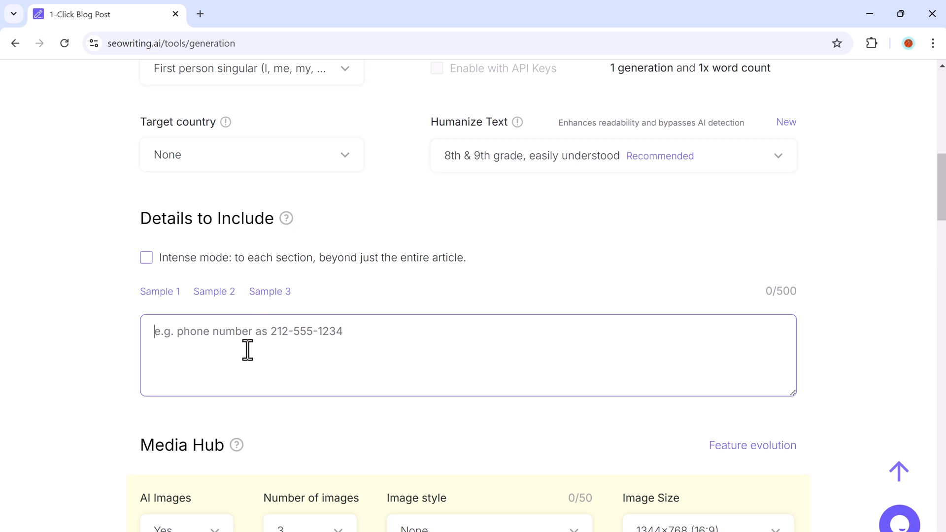
pyautogui.scroll(-4, 291, 362)
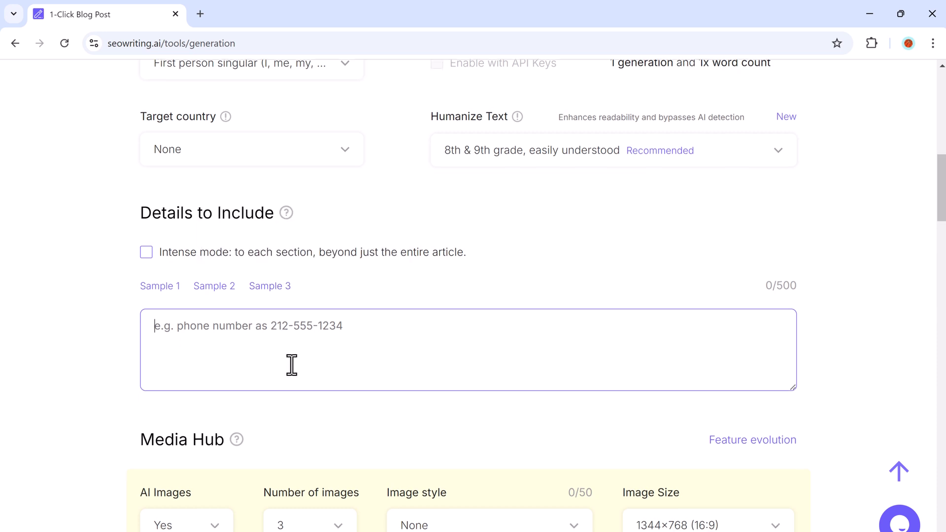
pyautogui.scroll(-4, 257, 340)
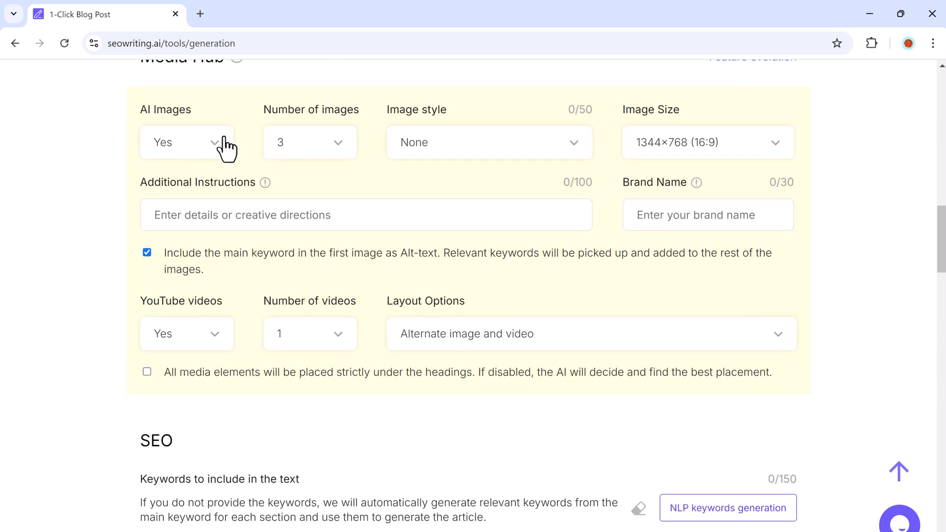
# Step: Keep AI Images on with 3 images and set the image style to Photo
pyautogui.scroll(1, 220, 146)
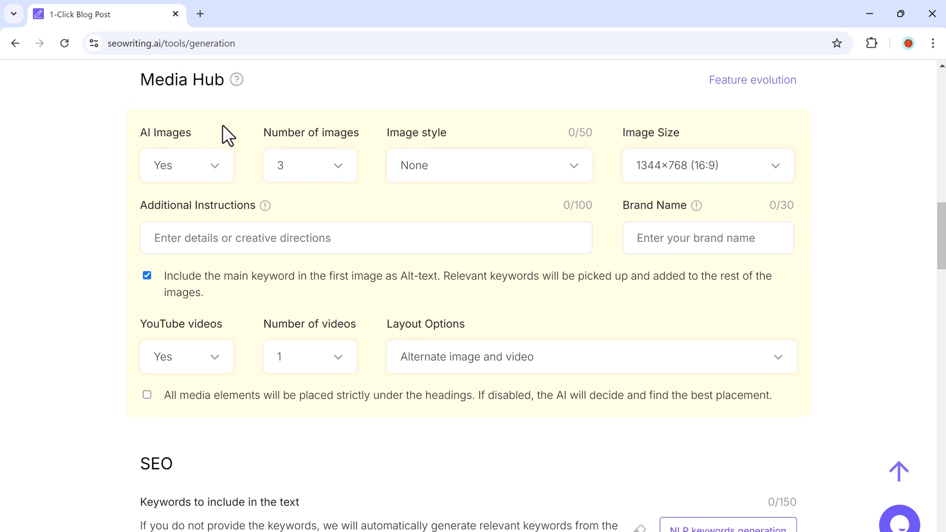
pyautogui.click(215, 168)
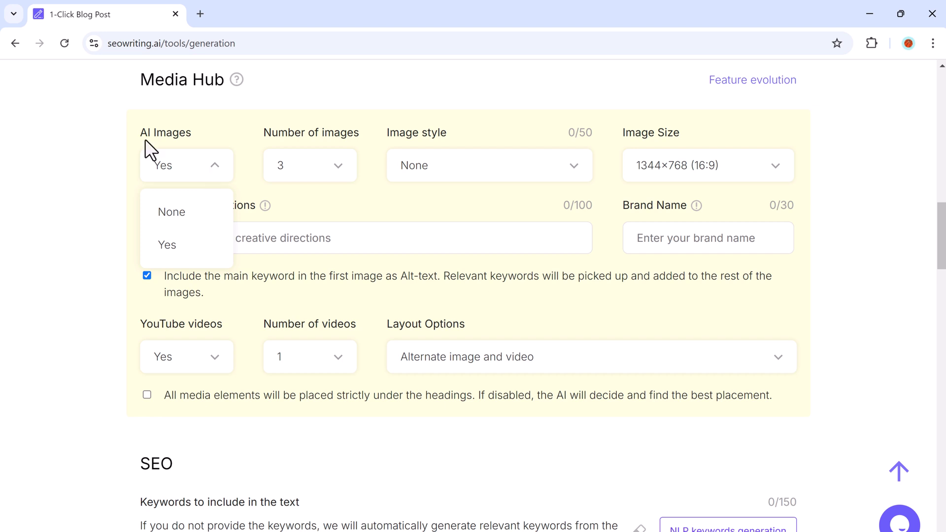
pyautogui.click(196, 246)
pyautogui.click(340, 175)
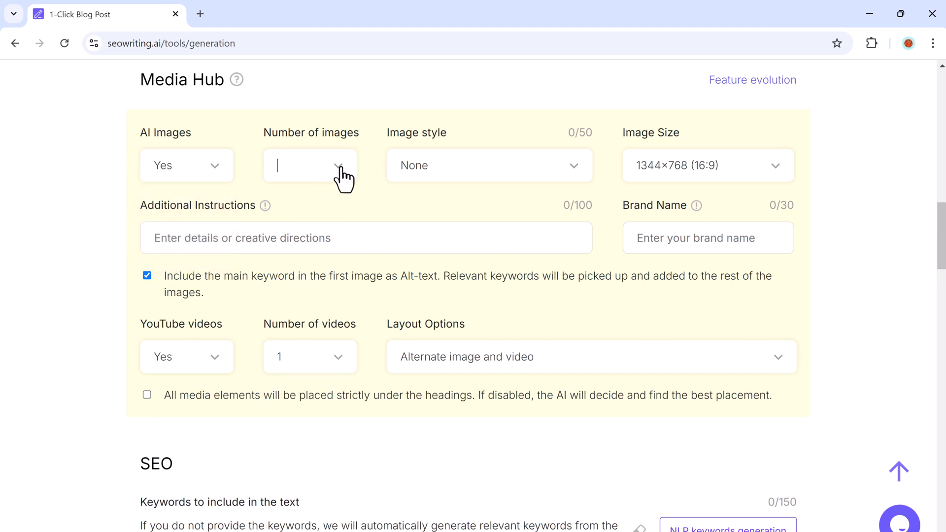
pyautogui.click(327, 281)
pyautogui.click(537, 179)
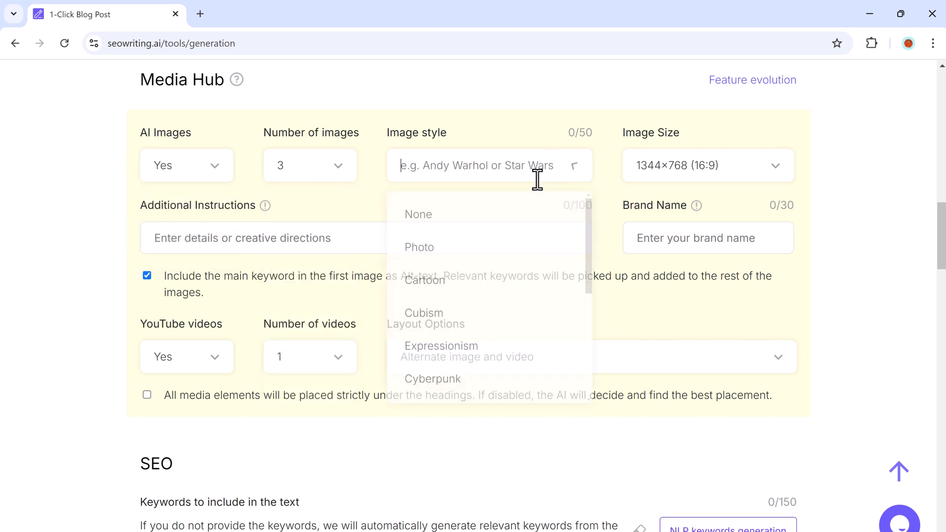
pyautogui.click(481, 257)
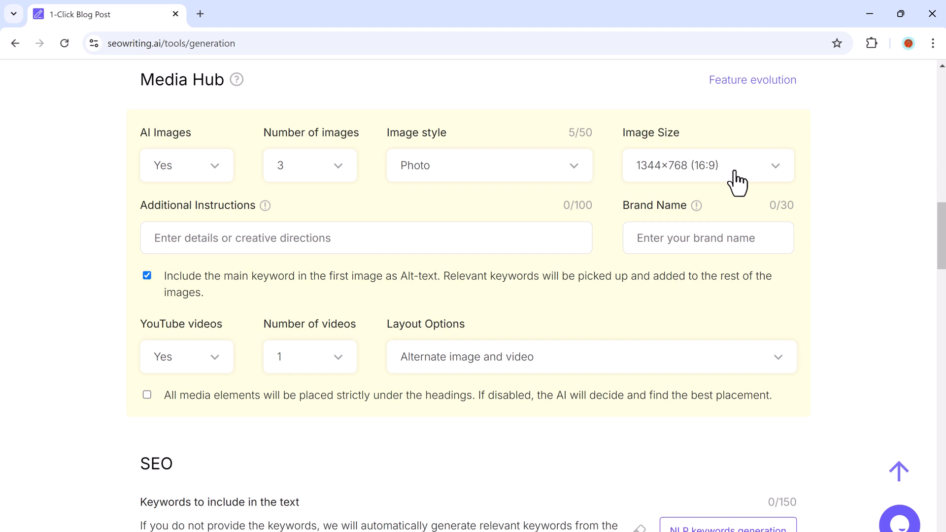
pyautogui.click(265, 236)
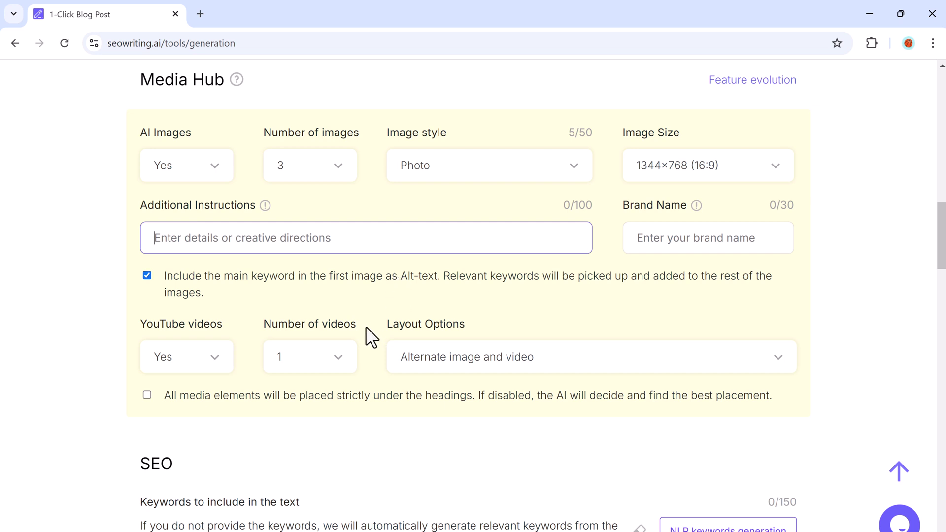
# Step: Keep YouTube videos on with 1 video
pyautogui.click(219, 366)
pyautogui.click(221, 365)
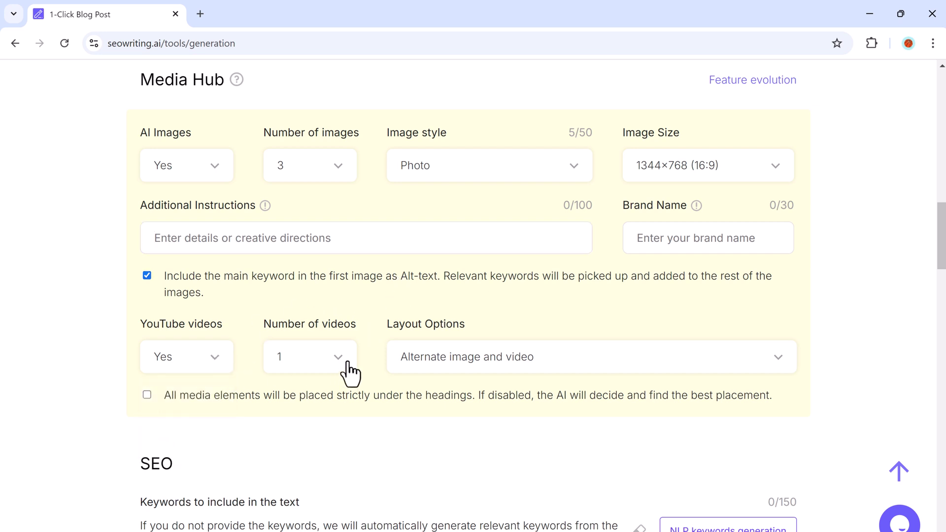
pyautogui.click(351, 373)
pyautogui.click(284, 143)
pyautogui.scroll(-5, 462, 351)
# Step: Generate nine NLP keywords and apply the 'Statistical or Fact' introductory hook preset
pyautogui.scroll(-1, 319, 271)
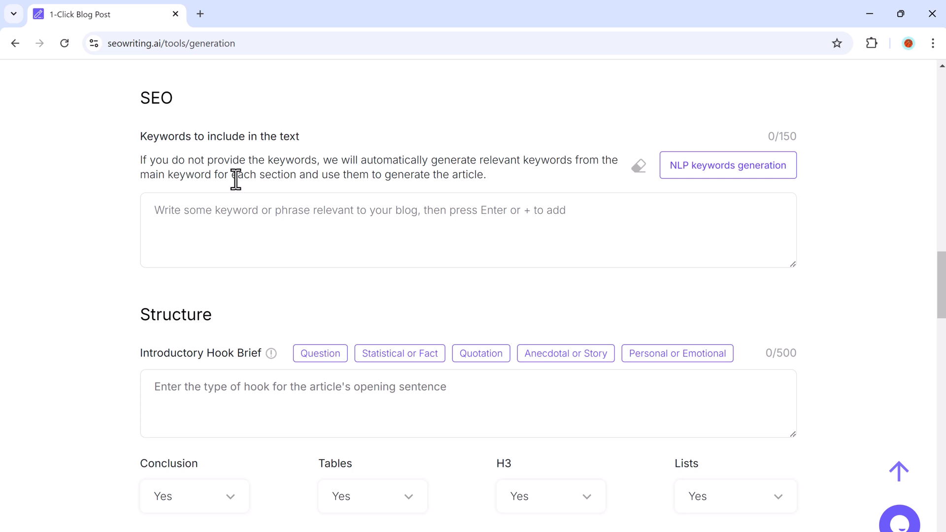
pyautogui.click(738, 176)
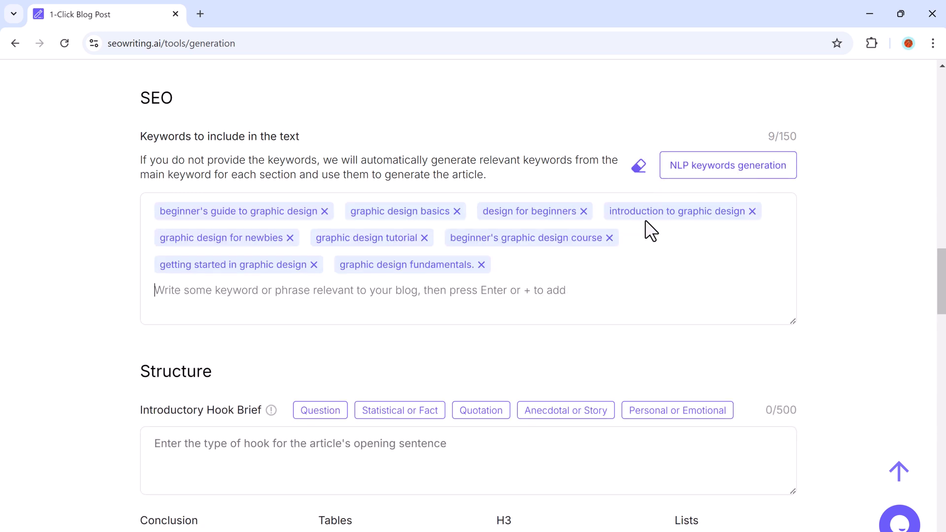
pyautogui.scroll(-3, 634, 251)
pyautogui.scroll(-2, 372, 217)
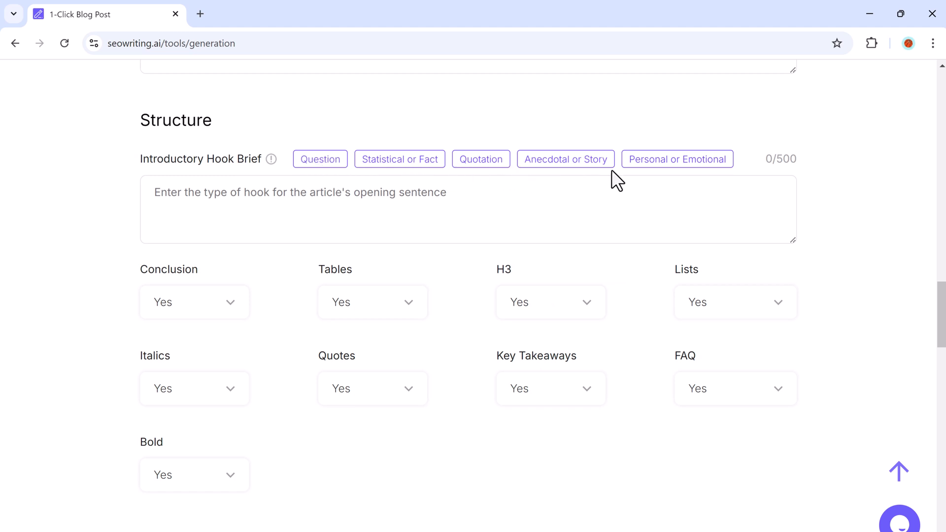
pyautogui.click(373, 167)
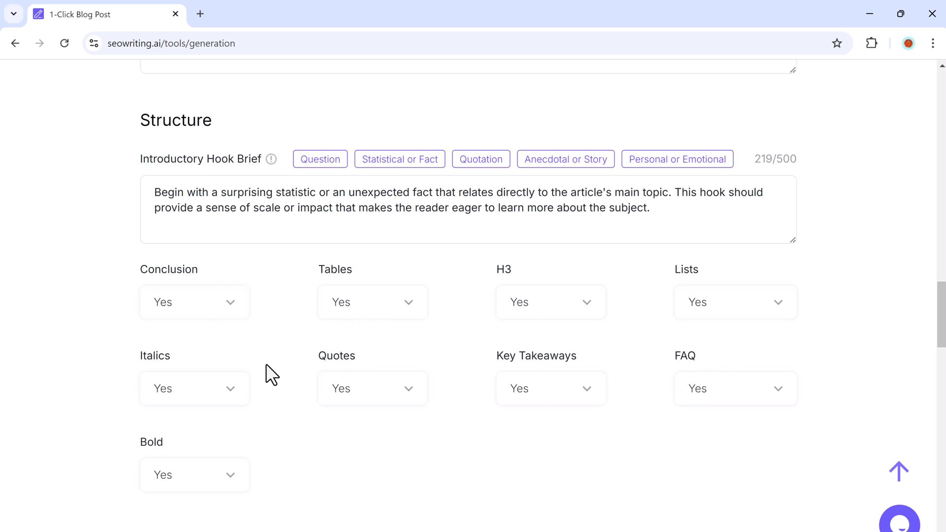
# Step: Leave internal linking off with the WordPress Site set to None
pyautogui.scroll(-1, 245, 352)
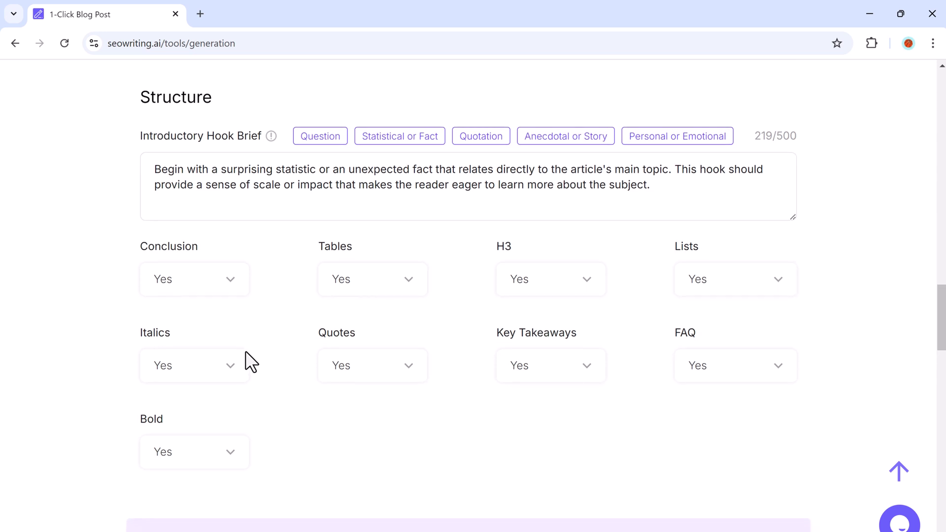
pyautogui.scroll(-6, 246, 351)
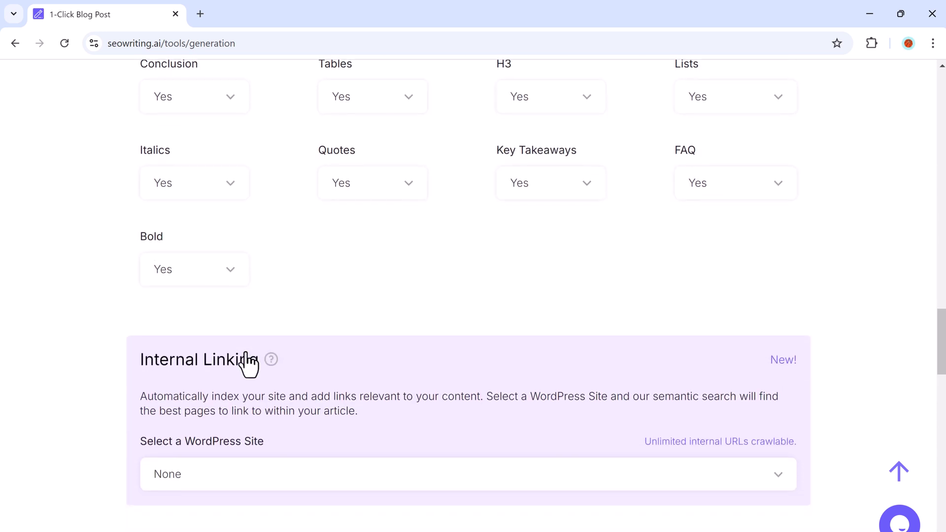
pyautogui.scroll(-2, 245, 361)
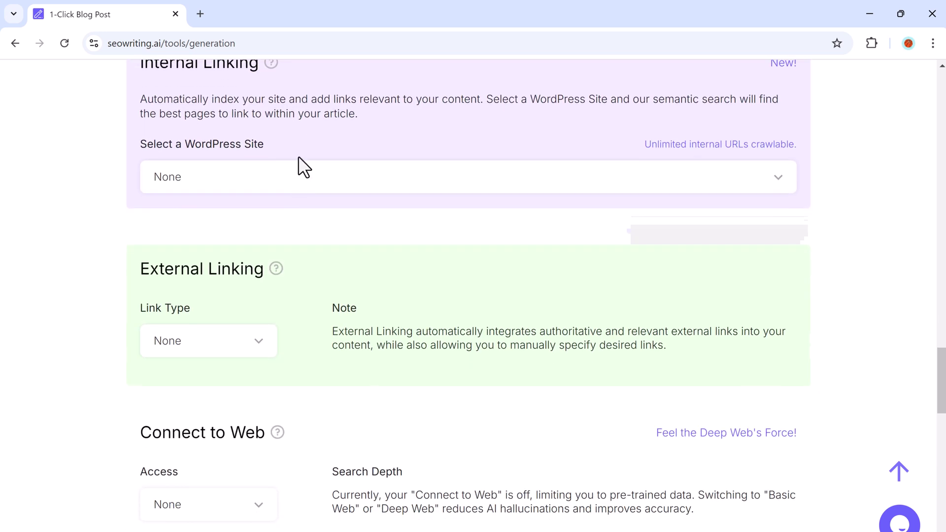
pyautogui.scroll(1, 300, 145)
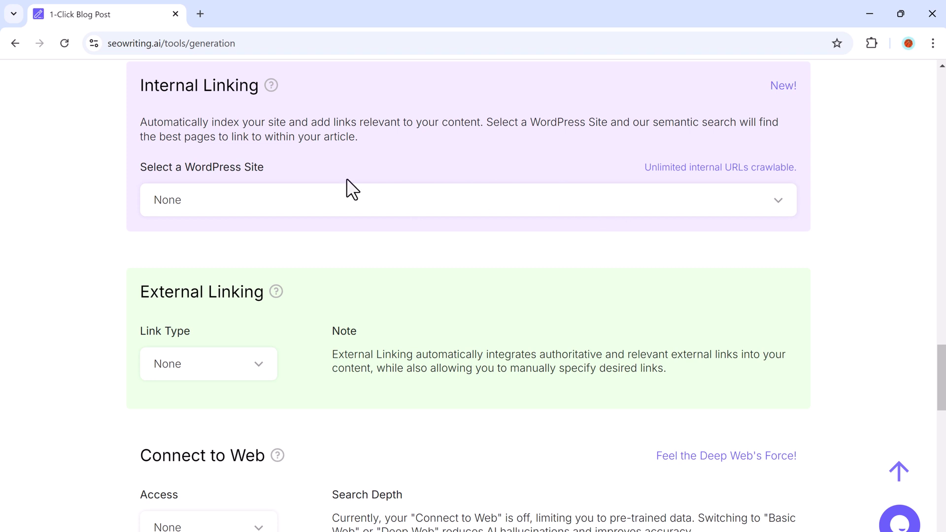
pyautogui.click(602, 214)
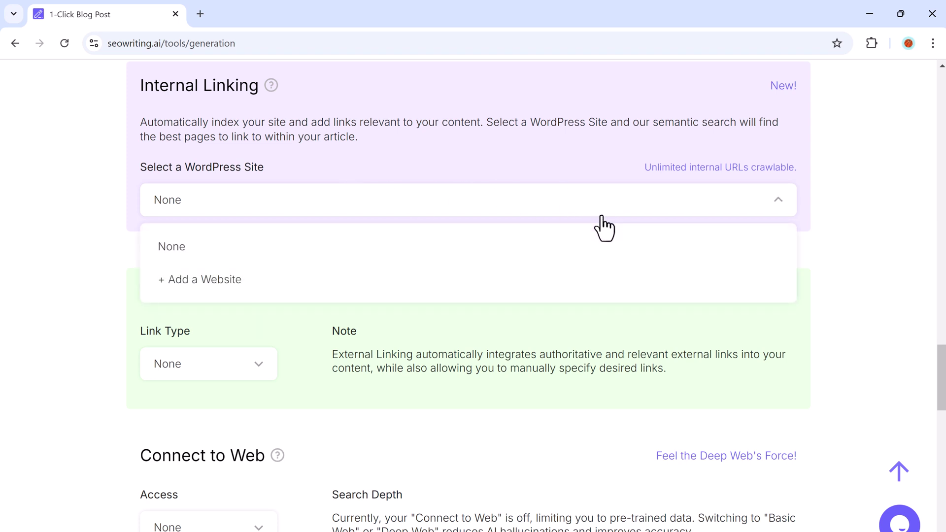
pyautogui.click(601, 216)
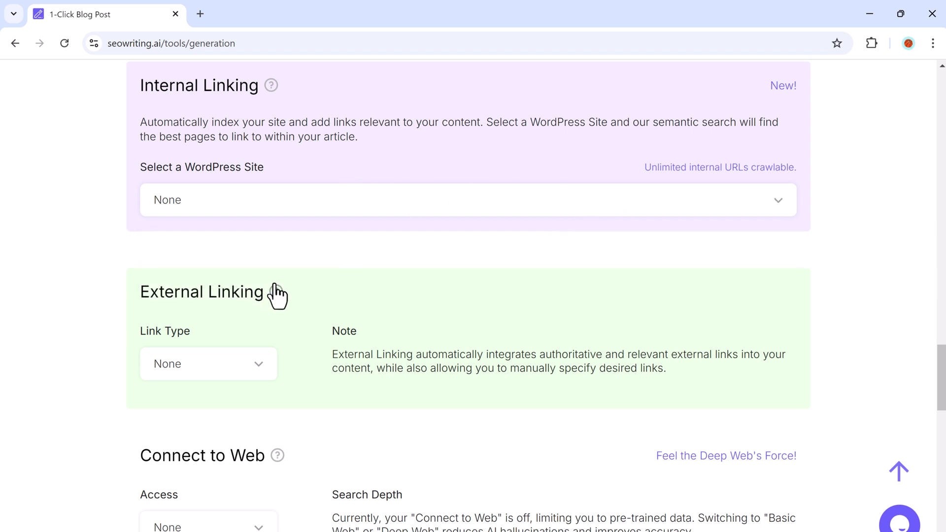
# Step: Set External Linking's Link Type to Automatic, with 1-2 nofollow links placed evenly
pyautogui.click(251, 364)
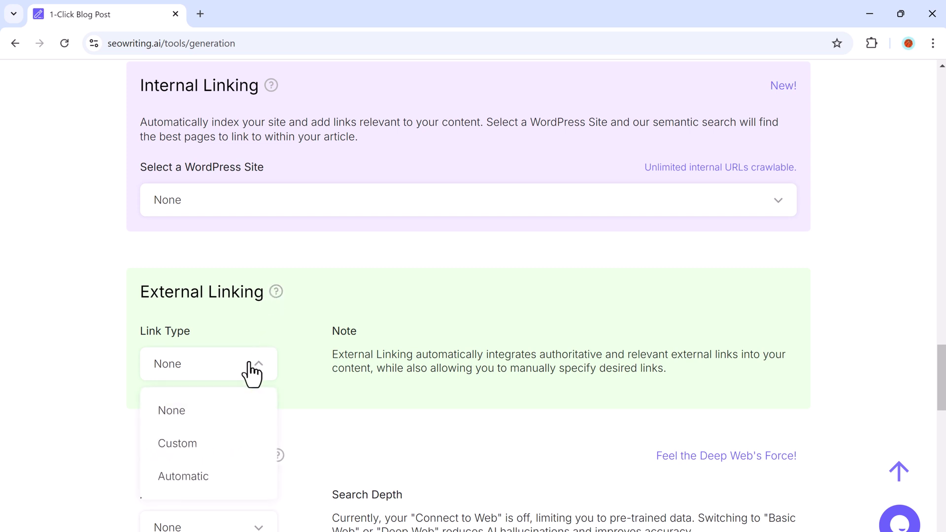
pyautogui.click(239, 476)
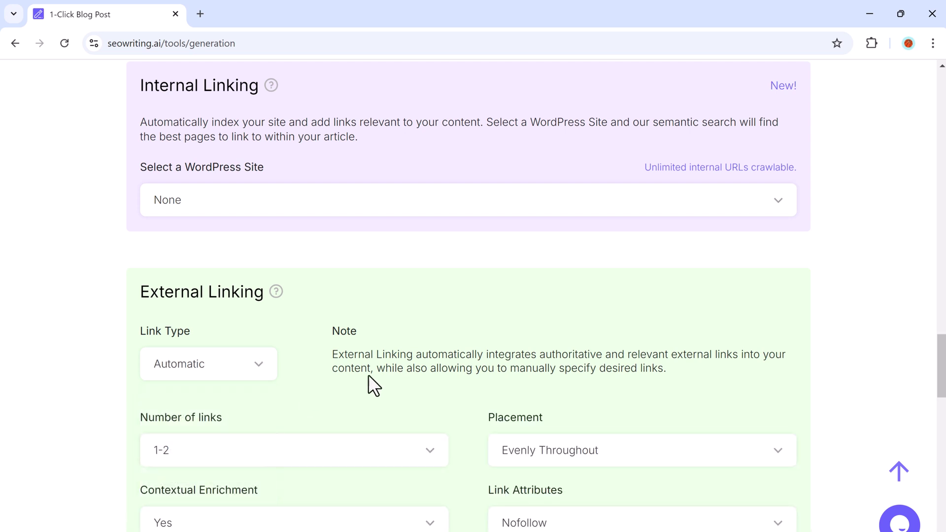
pyautogui.scroll(-4, 449, 360)
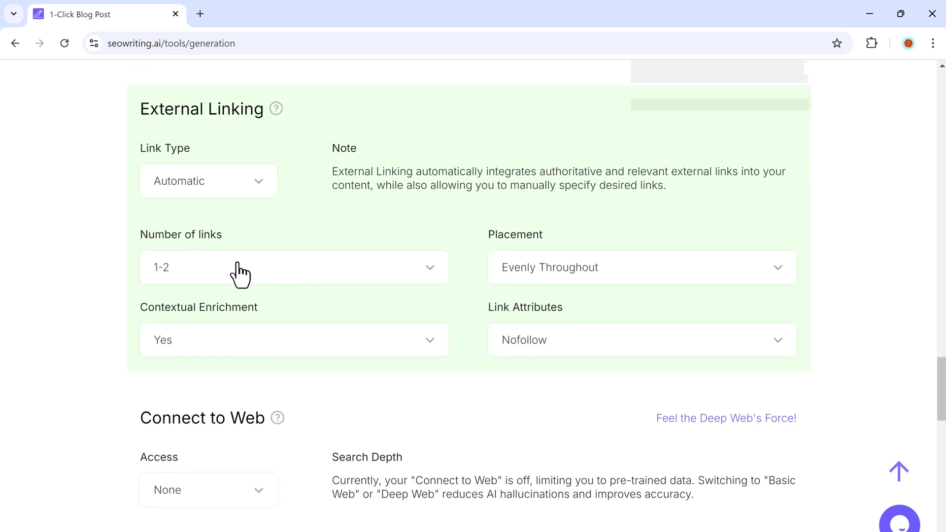
pyautogui.scroll(-3, 317, 284)
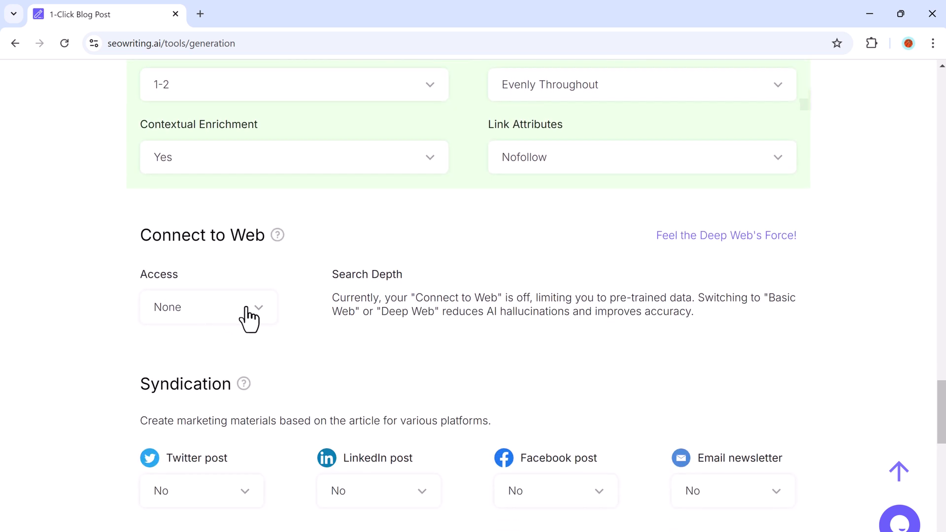
# Step: Set Web Access to Deep Web and keep Source Links set to No
pyautogui.click(246, 308)
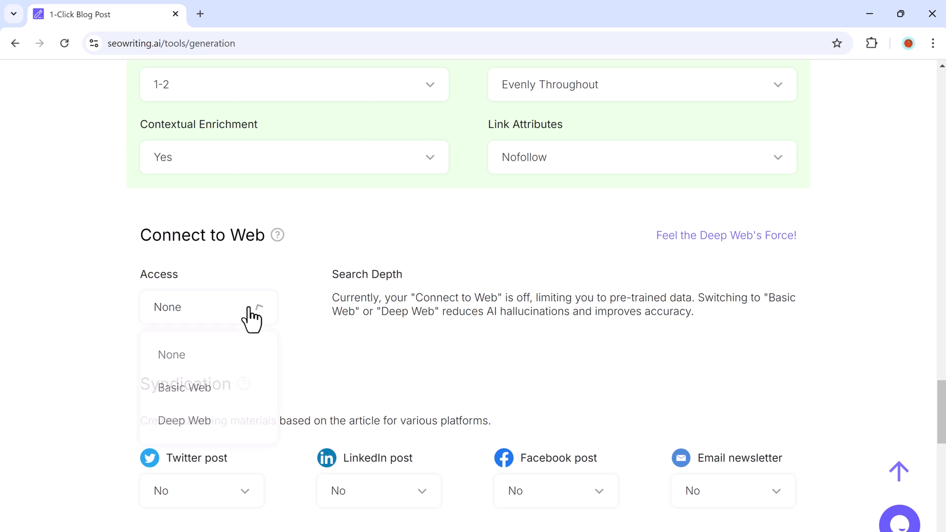
pyautogui.click(236, 426)
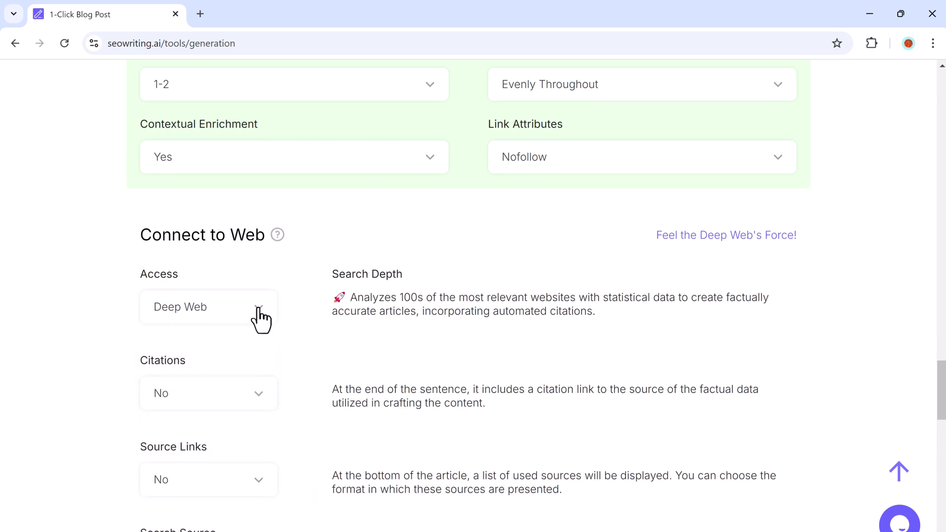
pyautogui.scroll(-2, 260, 319)
pyautogui.click(237, 365)
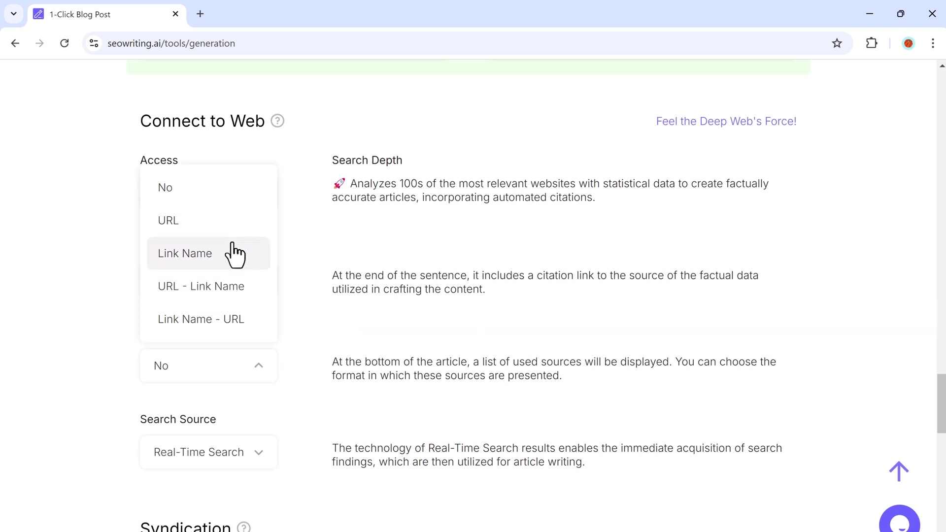
pyautogui.click(235, 197)
pyautogui.scroll(-3, 284, 343)
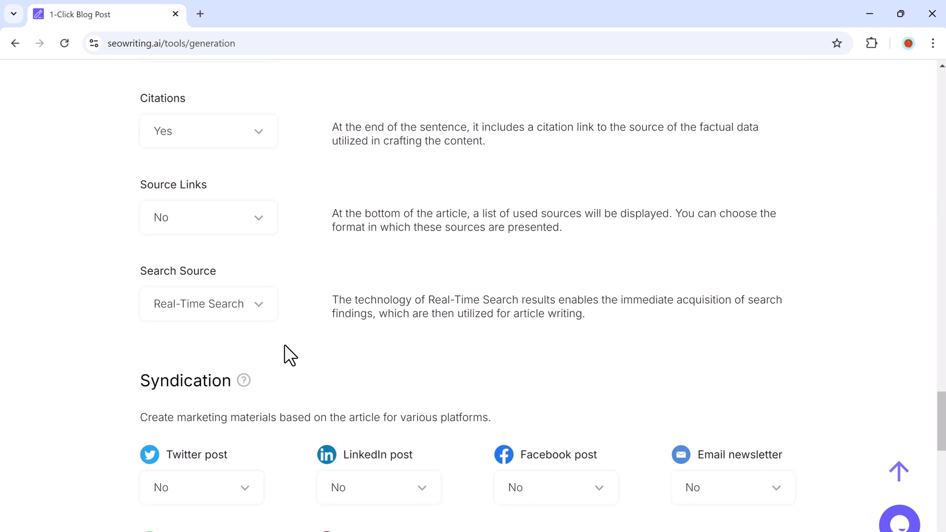
pyautogui.scroll(-5, 285, 344)
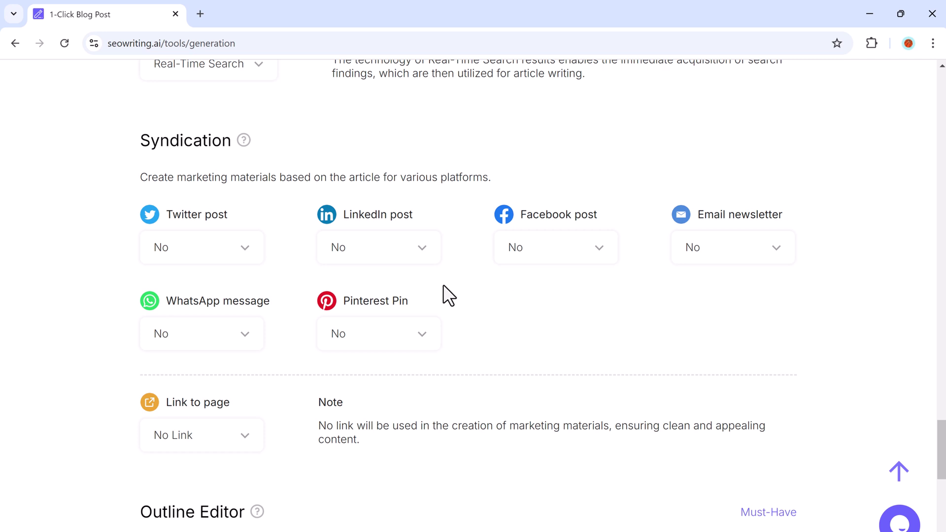
pyautogui.scroll(-10, 340, 269)
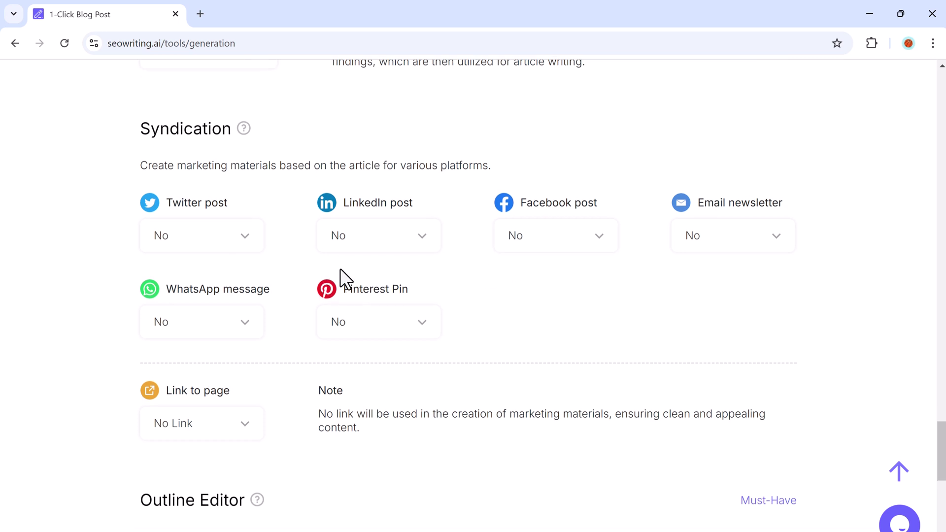
pyautogui.scroll(-2, 345, 279)
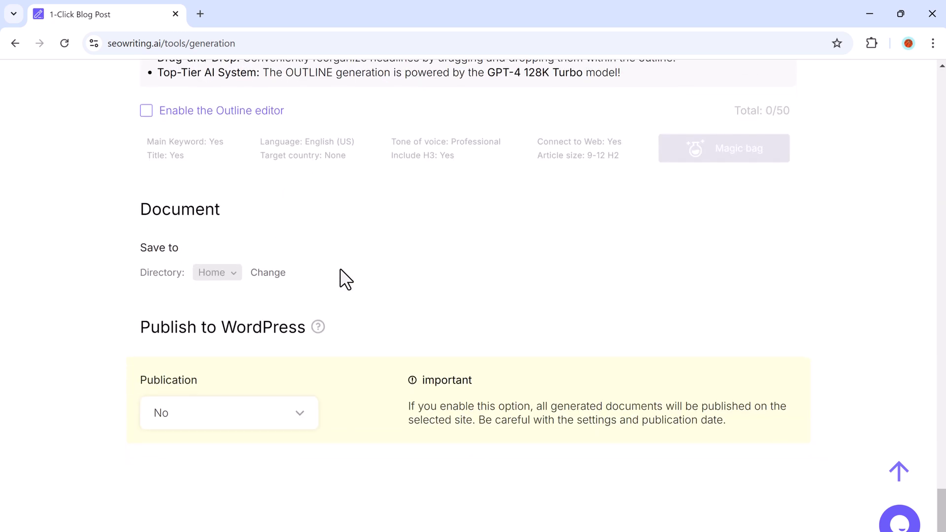
pyautogui.scroll(3, 345, 279)
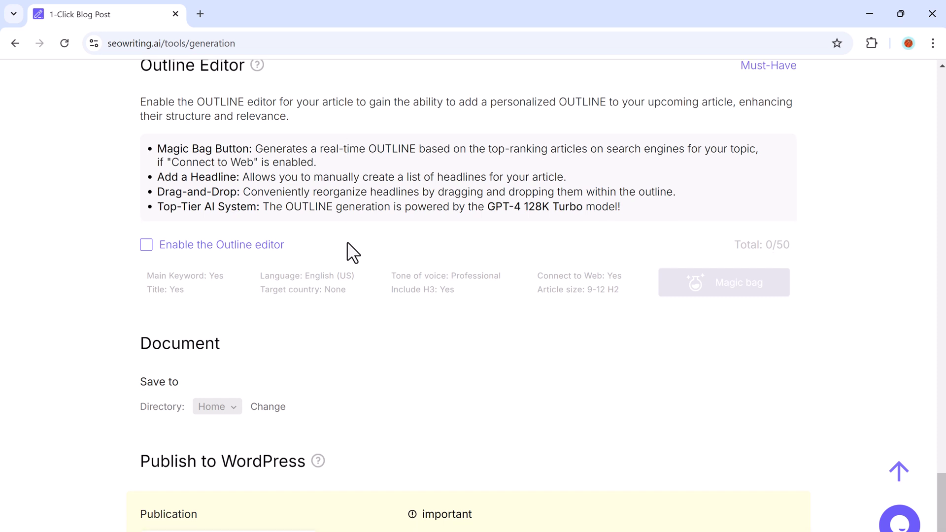
pyautogui.scroll(-3, 345, 261)
pyautogui.click(278, 420)
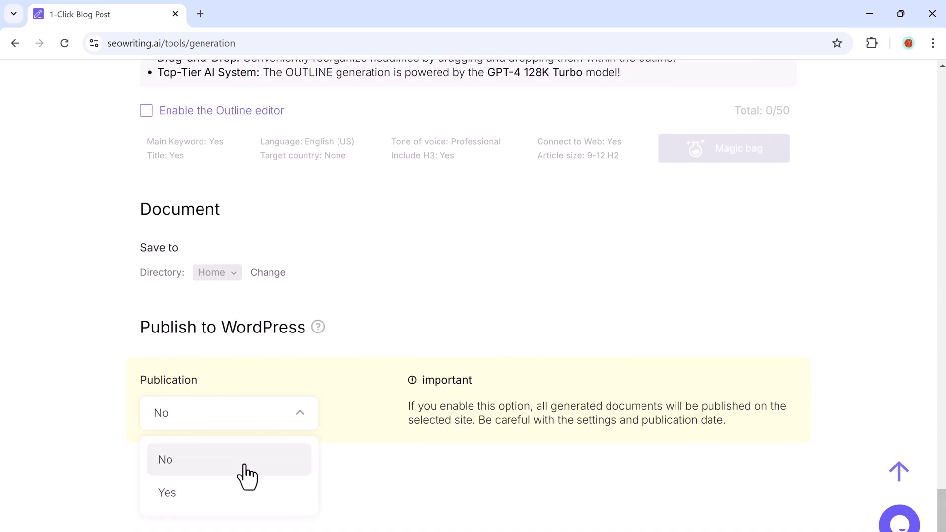
pyautogui.click(244, 501)
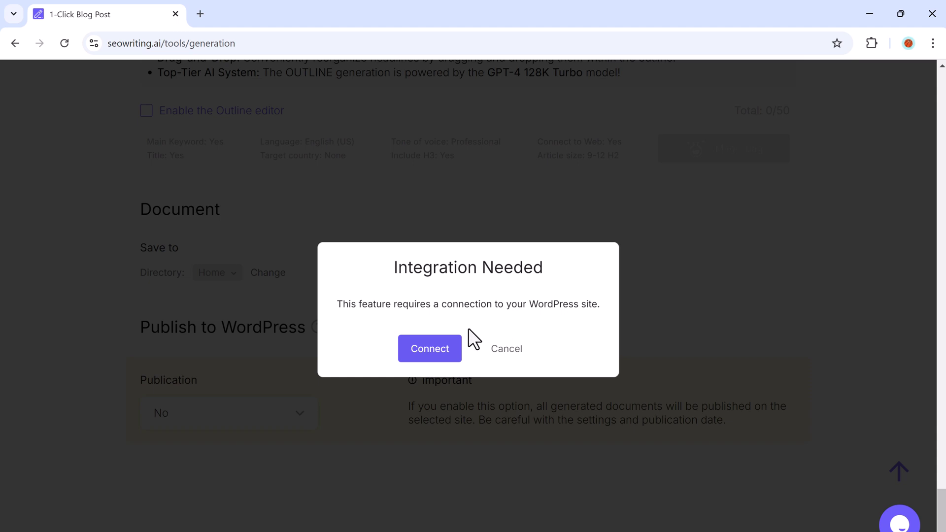
pyautogui.click(512, 351)
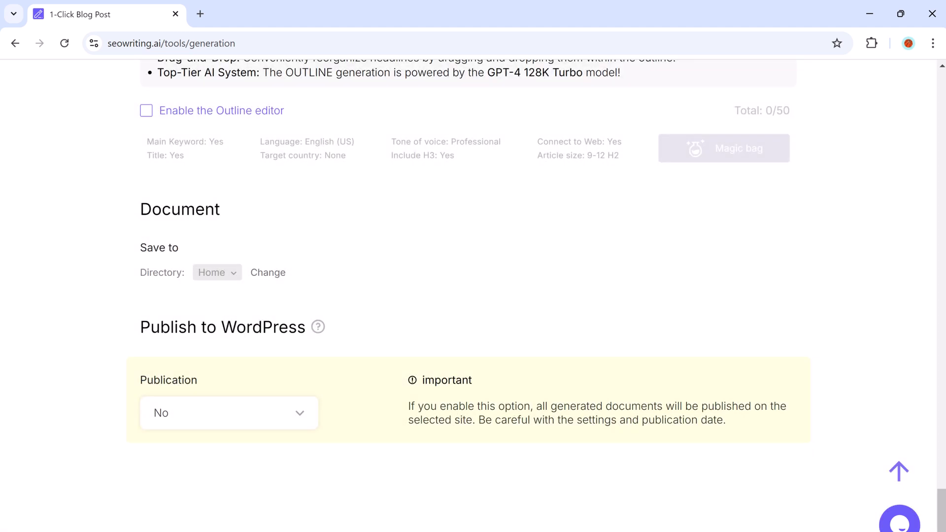
pyautogui.click(905, 473)
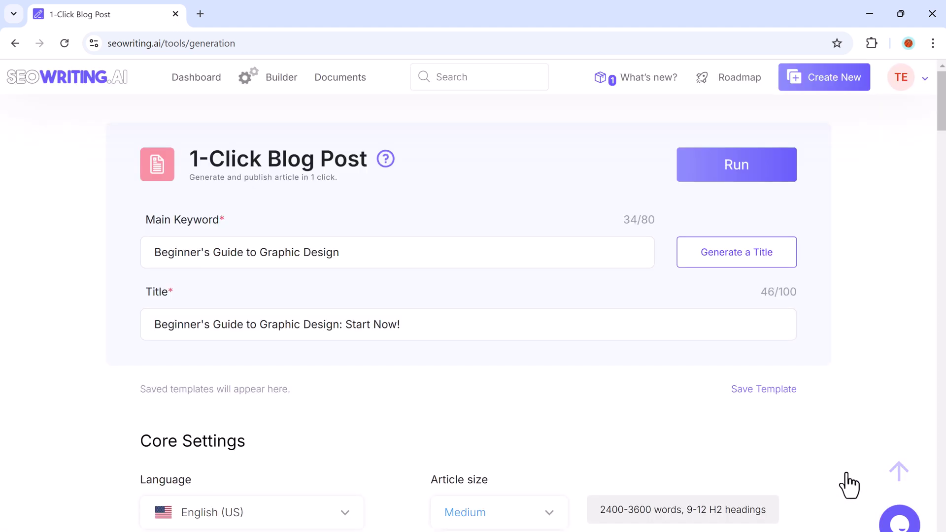
# Step: Generate the Beginner's Guide to Graphic Design post, then open and scroll through the finished article
pyautogui.click(733, 177)
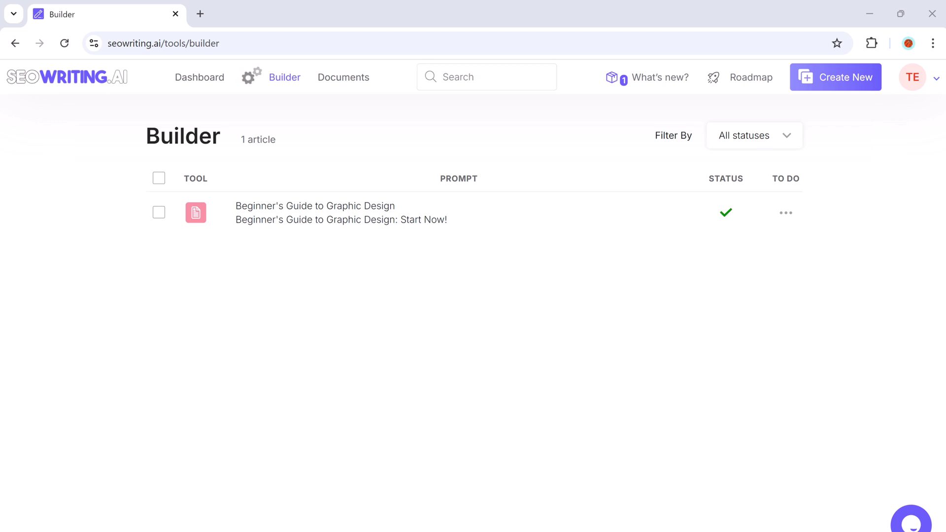
pyautogui.click(566, 215)
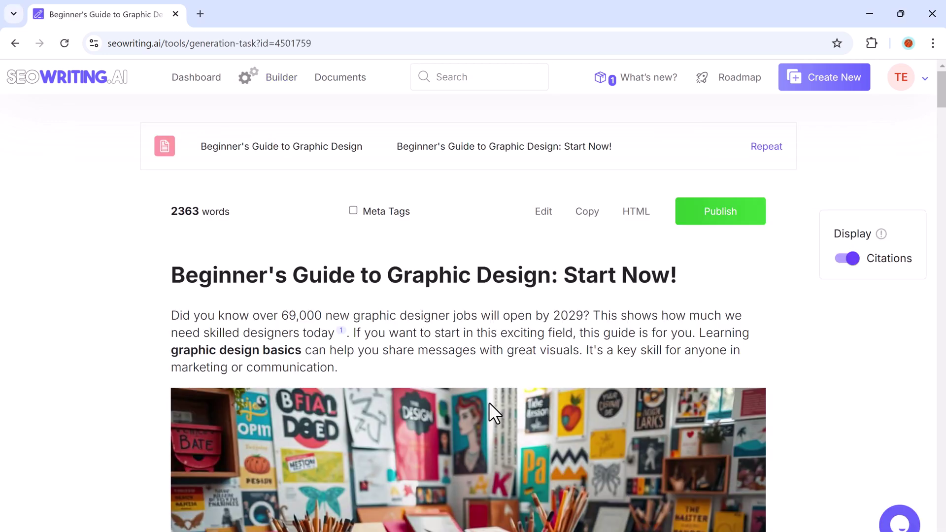
pyautogui.scroll(-2, 490, 404)
pyautogui.scroll(-20, 490, 404)
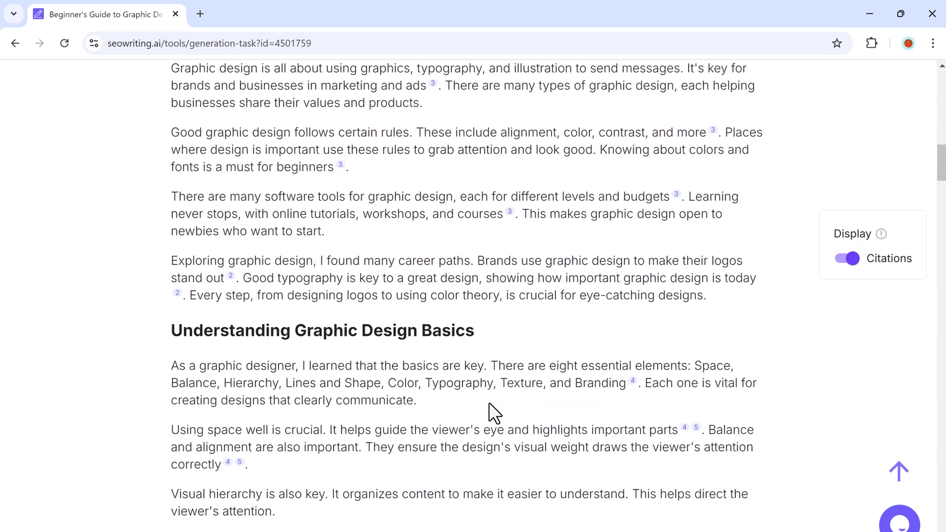
pyautogui.scroll(-20, 489, 402)
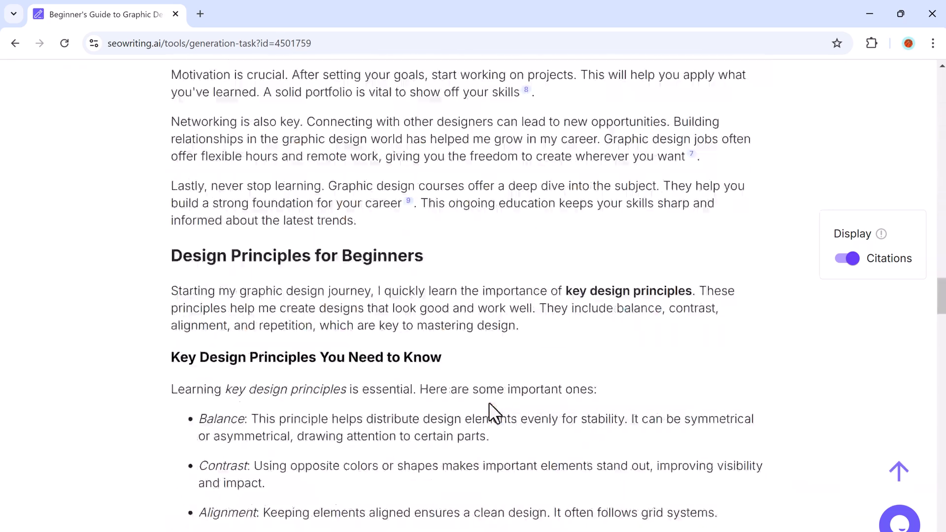
pyautogui.scroll(-10, 489, 402)
pyautogui.scroll(-20, 489, 402)
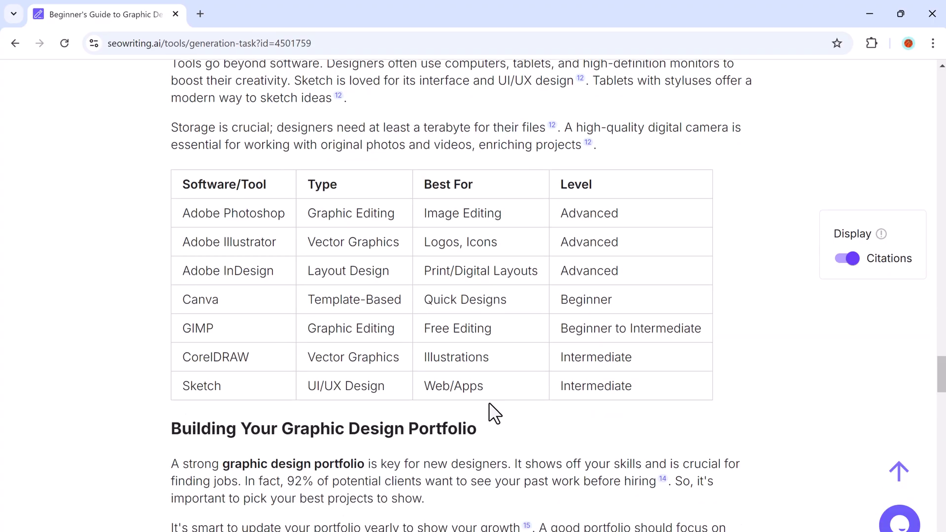
pyautogui.scroll(-5, 488, 402)
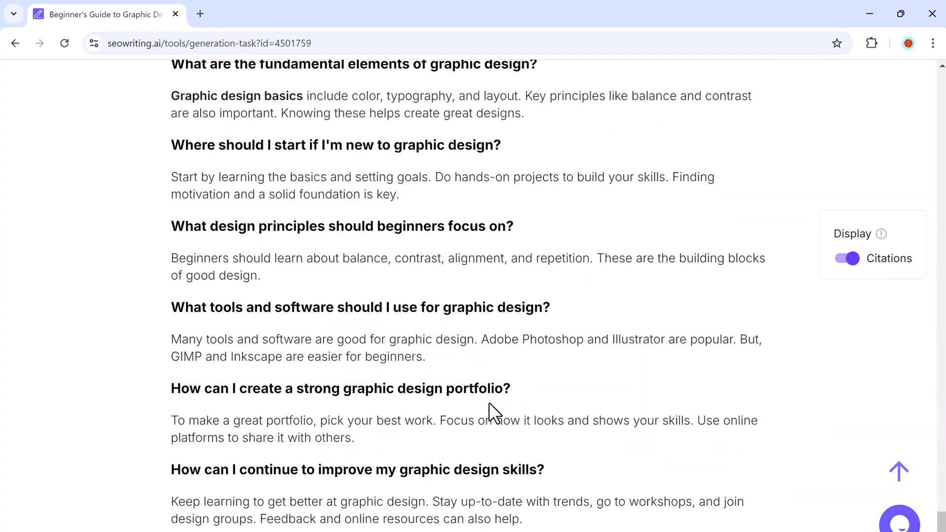
pyautogui.scroll(20, 488, 402)
pyautogui.scroll(15, 488, 402)
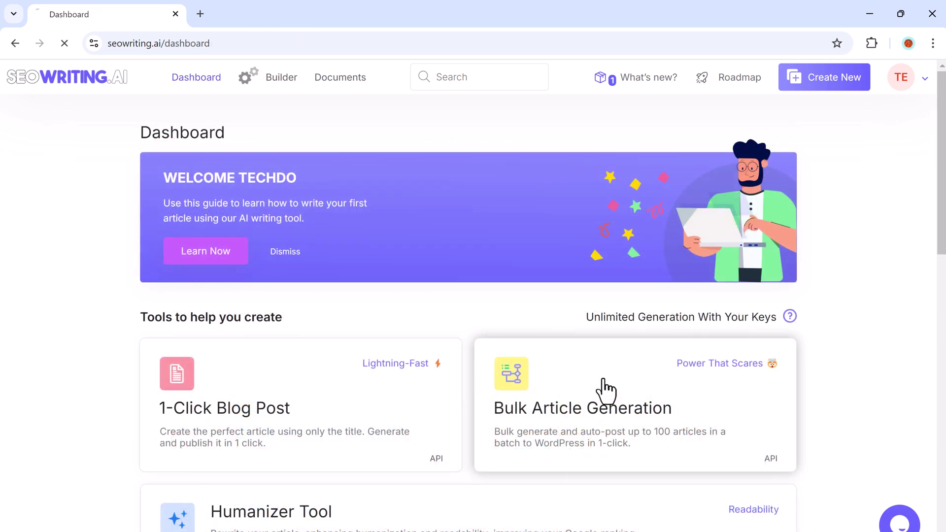
# Step: Start Bulk Article Generation with three keyword rows and generate their keyword lists
pyautogui.click(606, 390)
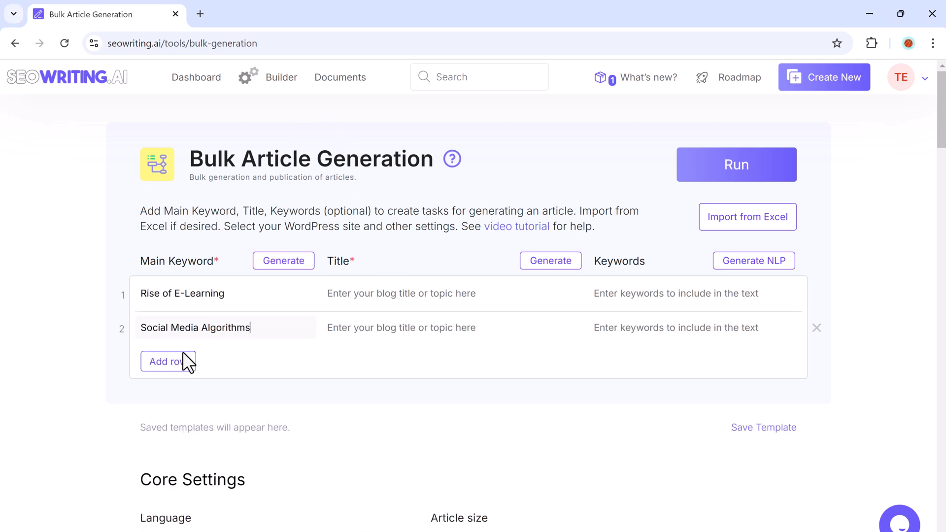
pyautogui.click(182, 358)
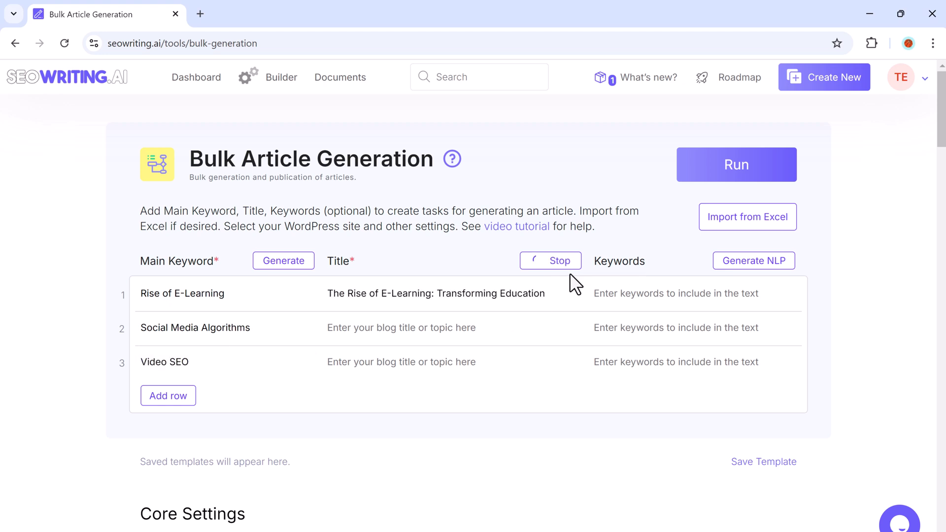
pyautogui.click(753, 260)
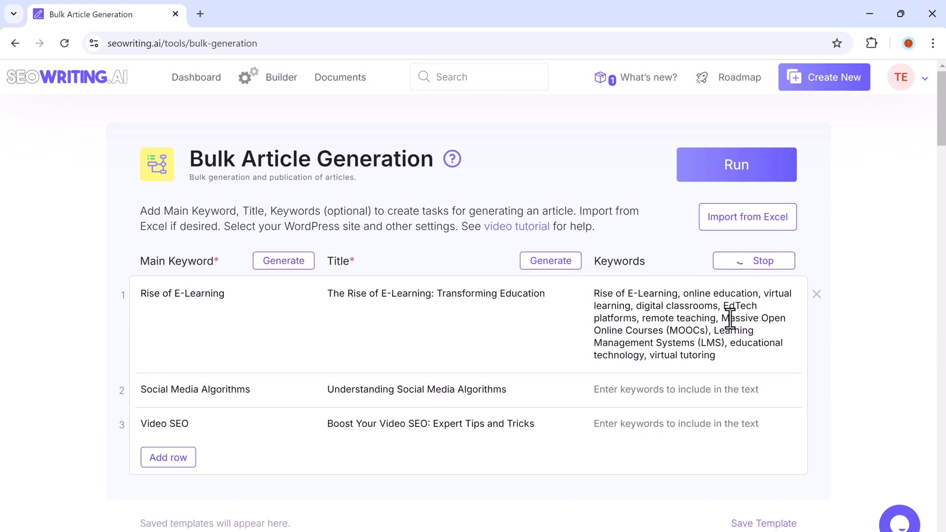
pyautogui.scroll(-2, 823, 409)
pyautogui.scroll(-6, 589, 340)
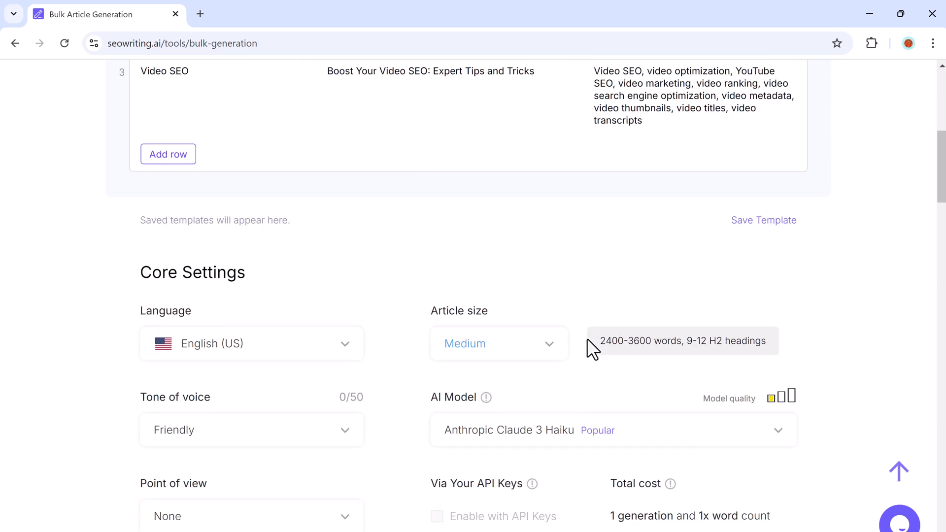
# Step: Set the article size for the three bulk articles to X-Small
pyautogui.click(546, 339)
pyautogui.click(514, 374)
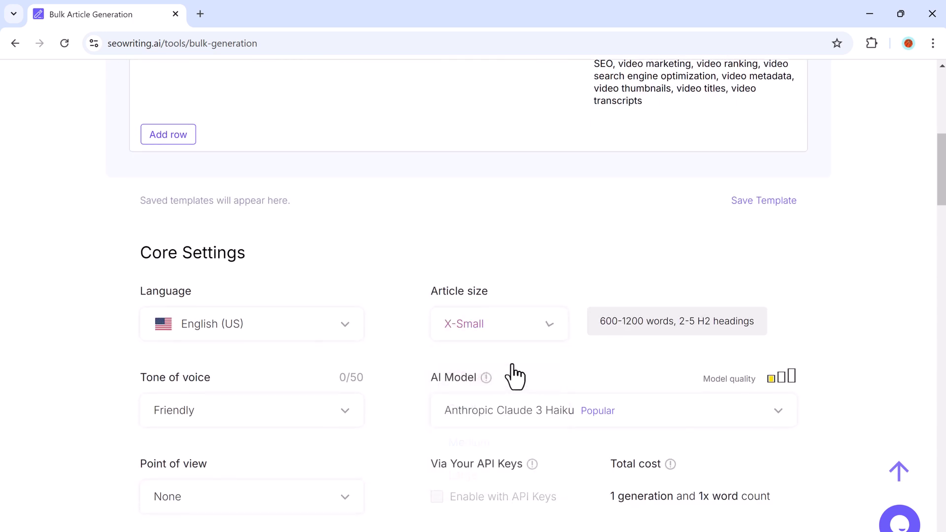
pyautogui.scroll(-8, 370, 373)
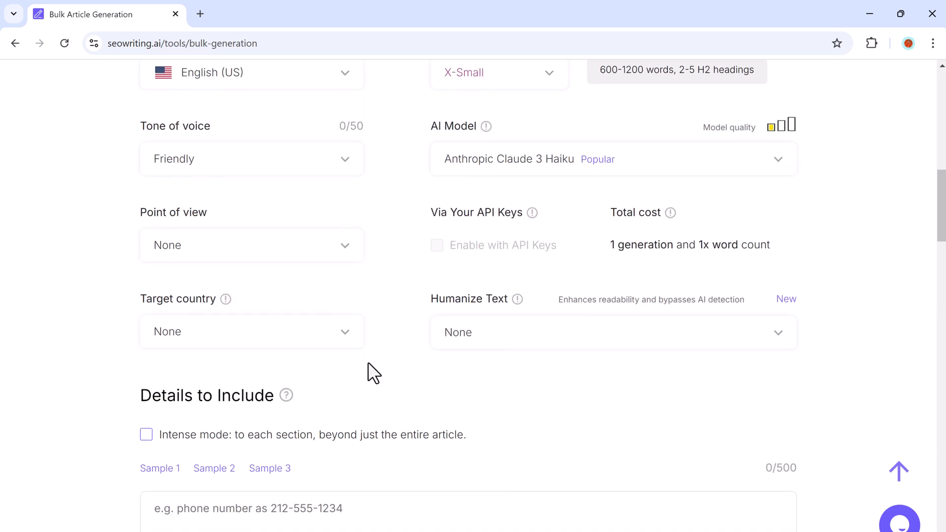
pyautogui.scroll(-4, 374, 372)
pyautogui.scroll(20, 680, 319)
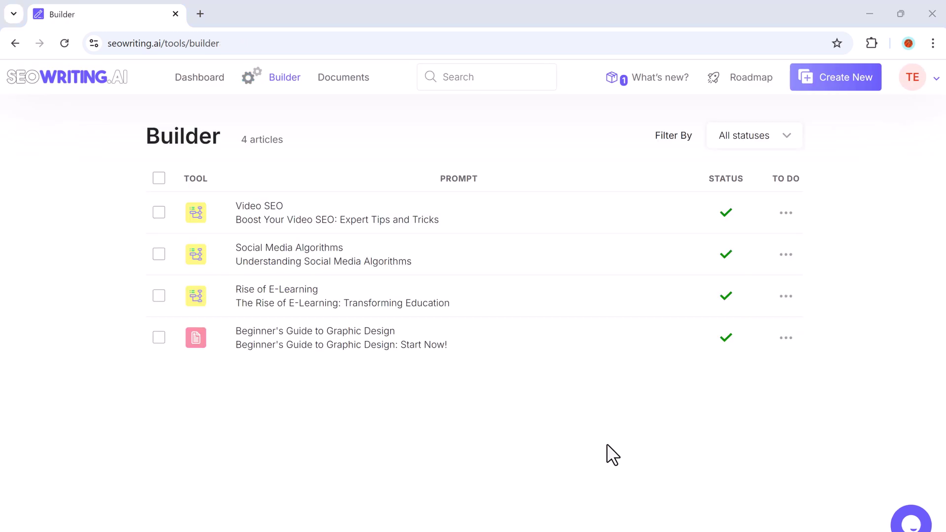
# Step: Read through the Video SEO article and return to the article list
pyautogui.click(427, 207)
pyautogui.scroll(-4, 465, 283)
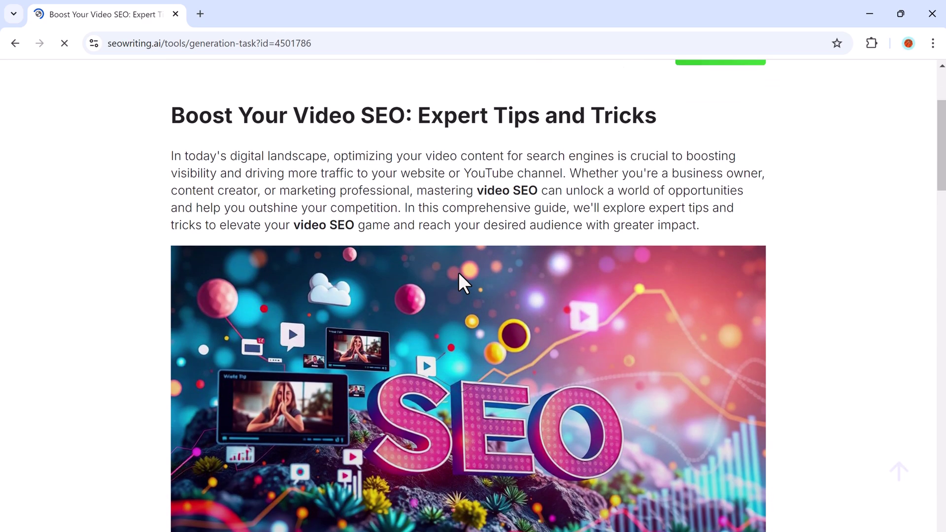
pyautogui.scroll(-20, 458, 272)
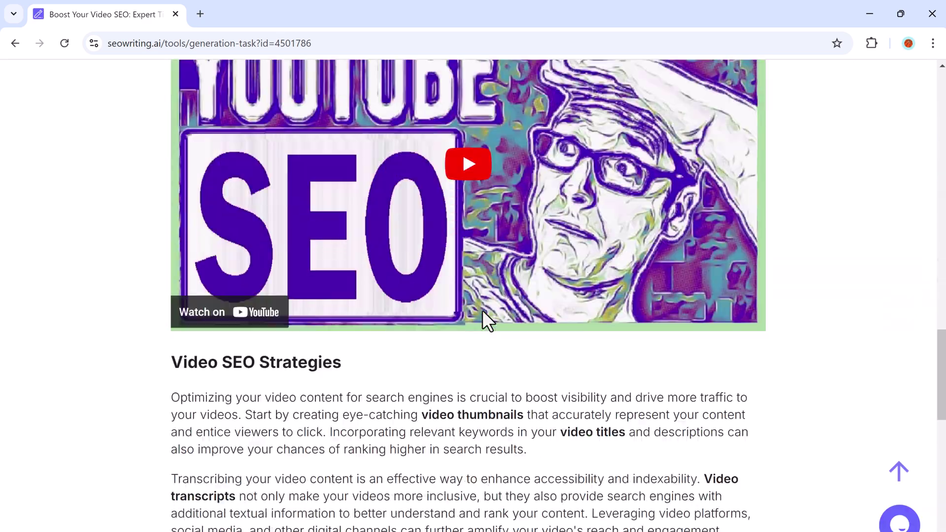
pyautogui.scroll(-10, 486, 320)
pyautogui.scroll(20, 485, 320)
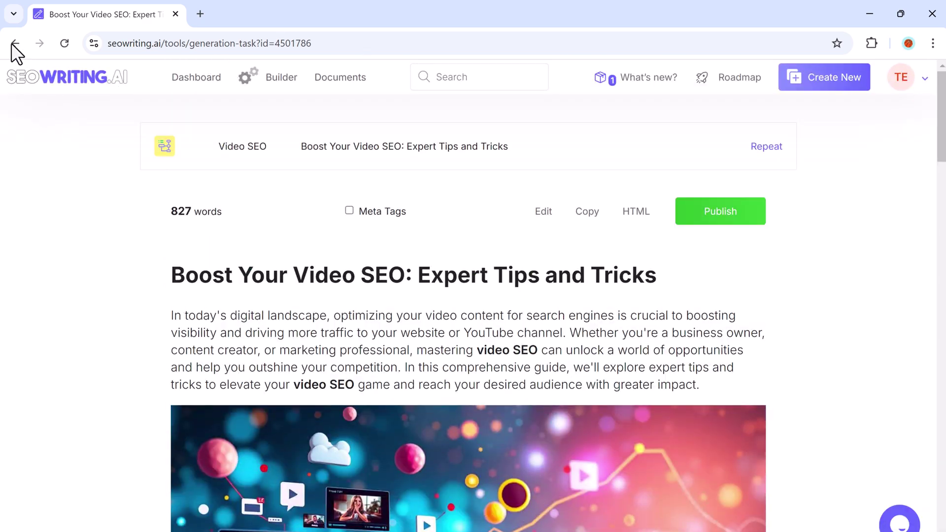
pyautogui.click(14, 43)
# Step: Read through the Social Media Algorithms article and return to the list
pyautogui.click(374, 247)
pyautogui.scroll(-6, 436, 306)
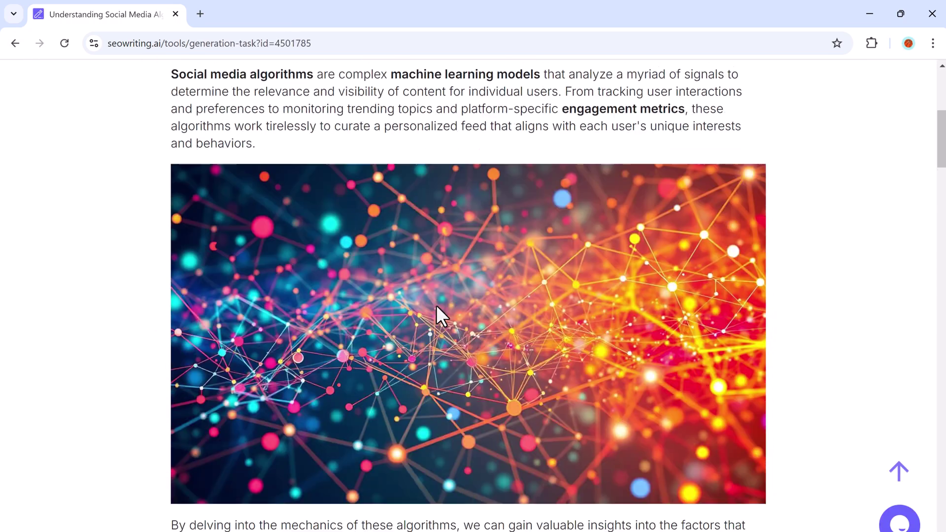
pyautogui.scroll(-20, 436, 305)
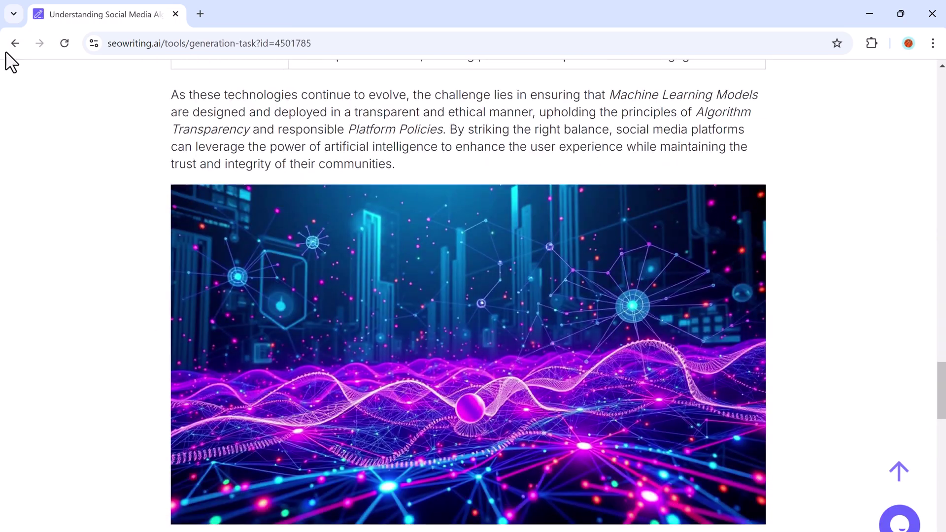
pyautogui.click(15, 43)
# Step: Skim the Rise of E-Learning article, jump back to its top, and return to the list
pyautogui.click(348, 313)
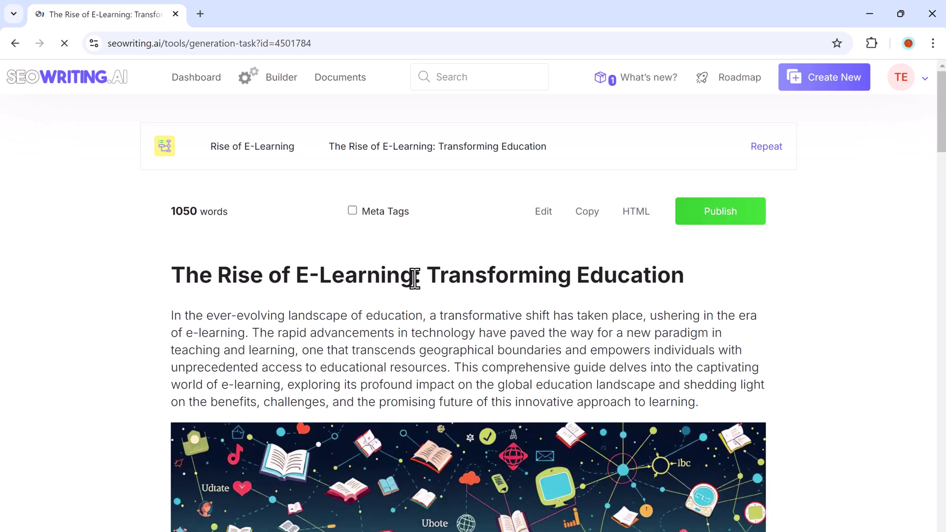
pyautogui.scroll(-20, 468, 294)
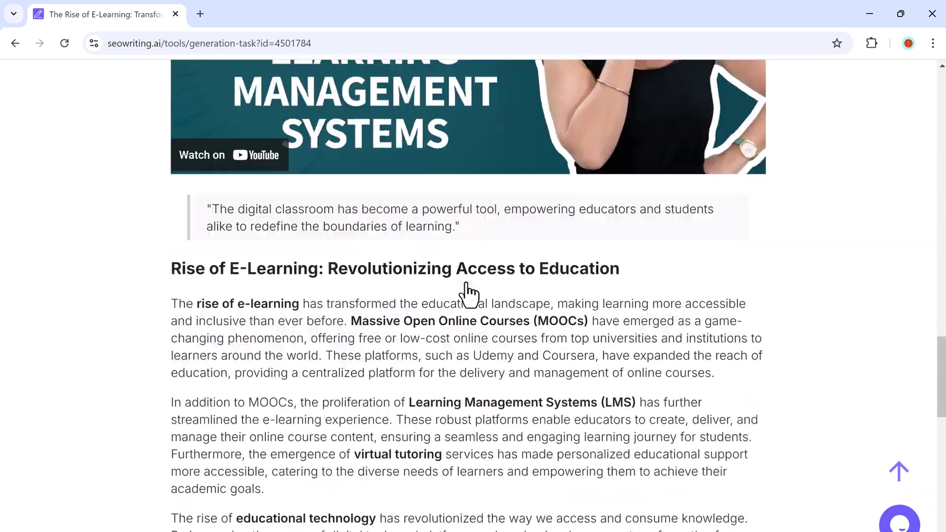
pyautogui.scroll(-10, 469, 293)
pyautogui.press('Home')
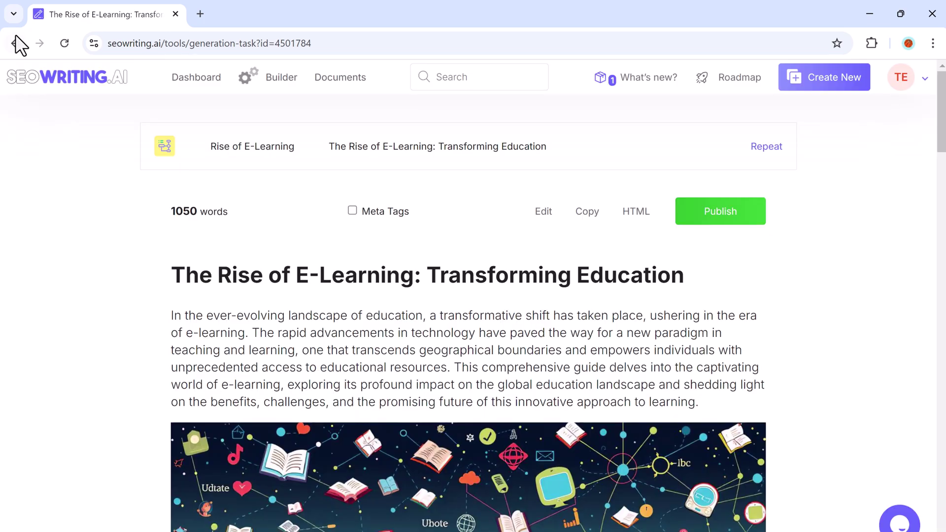
pyautogui.click(15, 40)
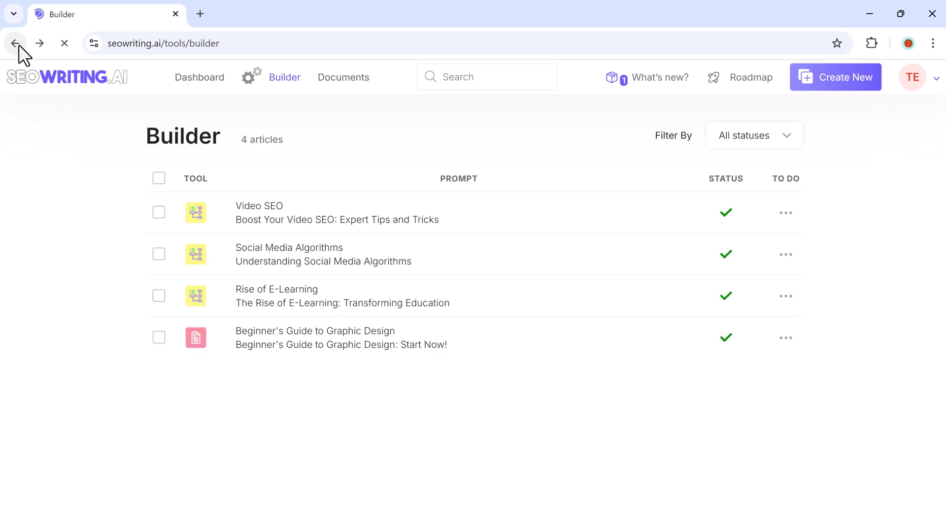
# Step: Reopen the Beginner's Guide to Graphic Design article and scroll through its cited text
pyautogui.click(473, 355)
pyautogui.scroll(-14, 749, 332)
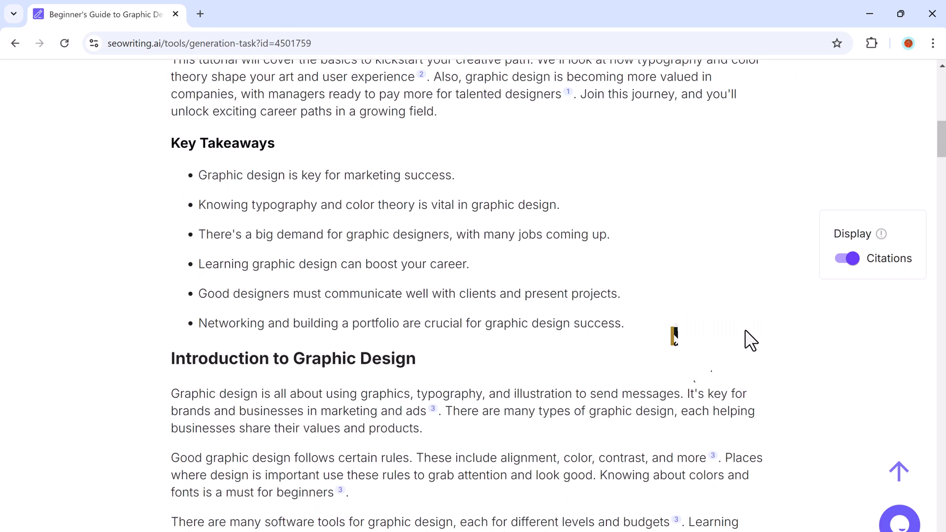
pyautogui.scroll(11, 745, 330)
pyautogui.scroll(-2, 822, 406)
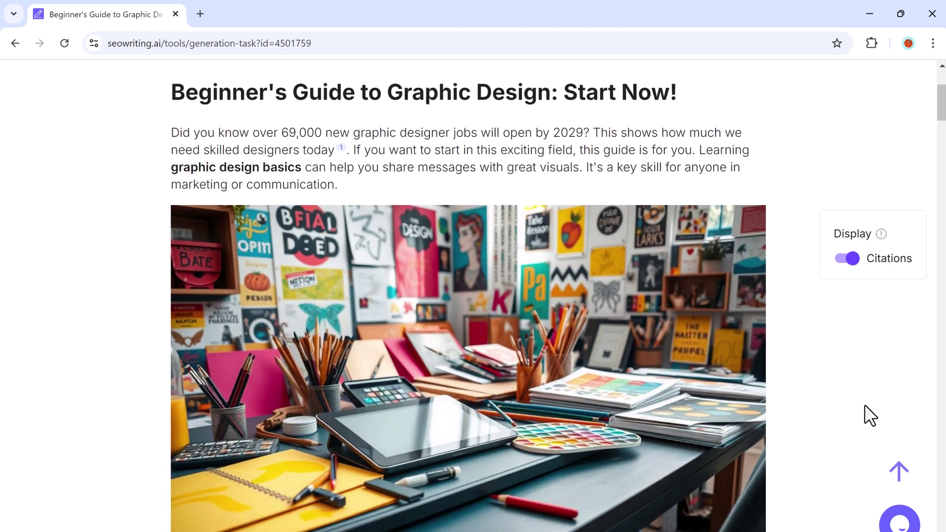
pyautogui.scroll(-11, 867, 414)
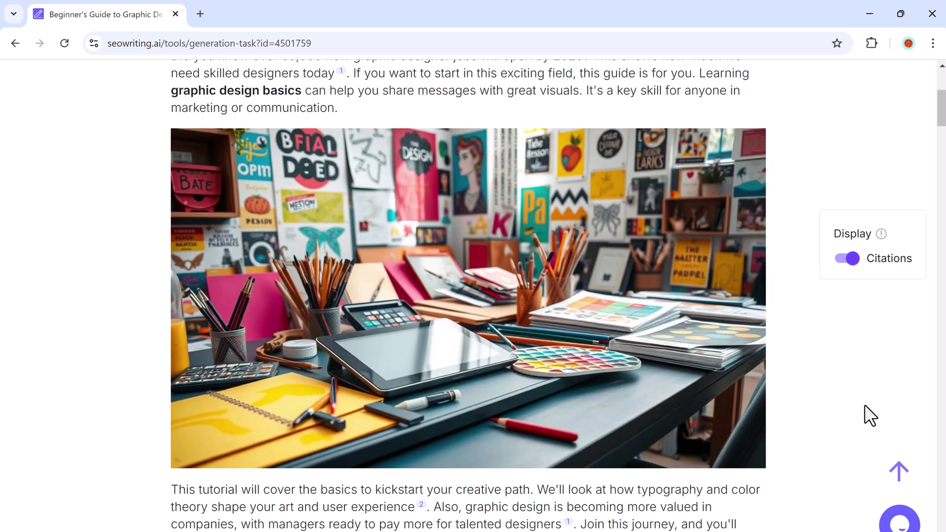